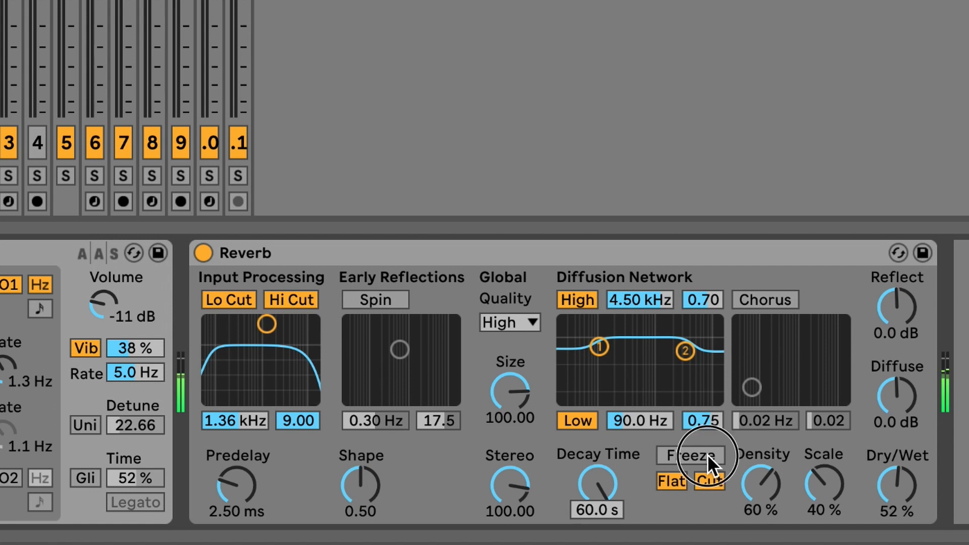
Turn the Reverb's Freeze on and back off on the Ensemble track, and set its decay time to 23.2 s.
click(707, 455)
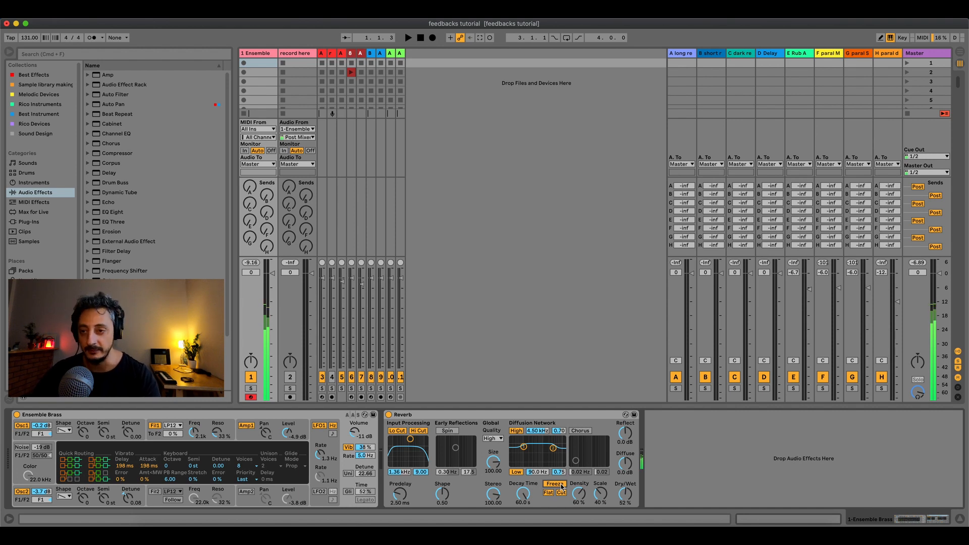
click(302, 54)
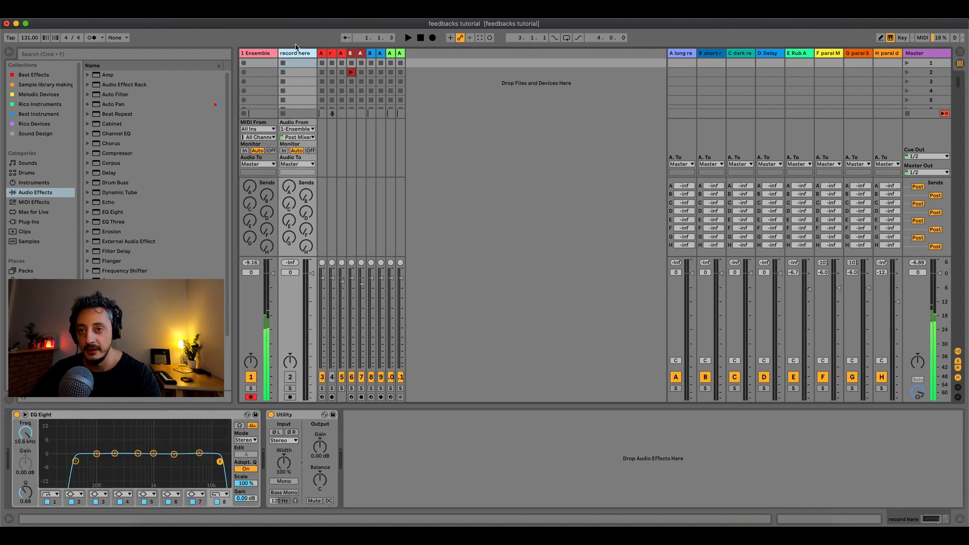
click(263, 54)
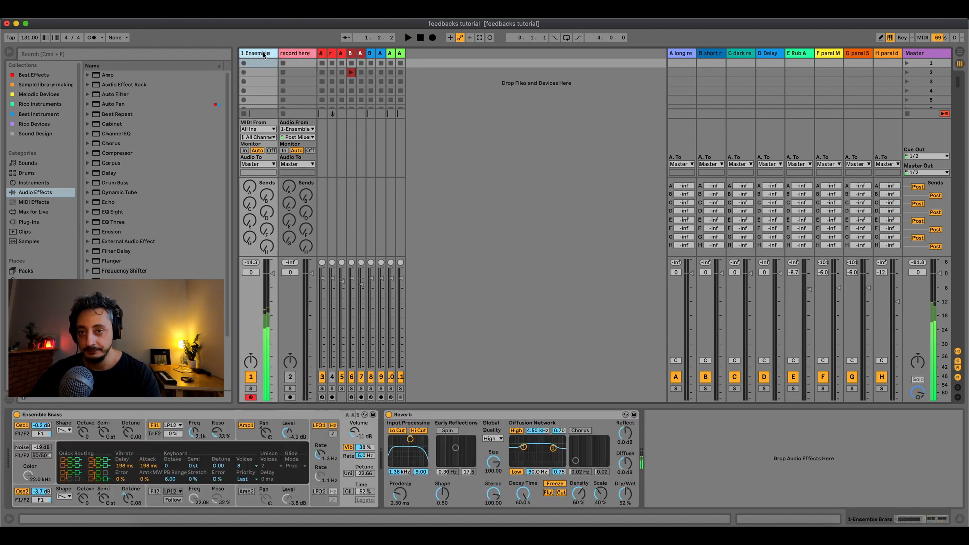
click(553, 485)
drag(523, 494, 523, 514)
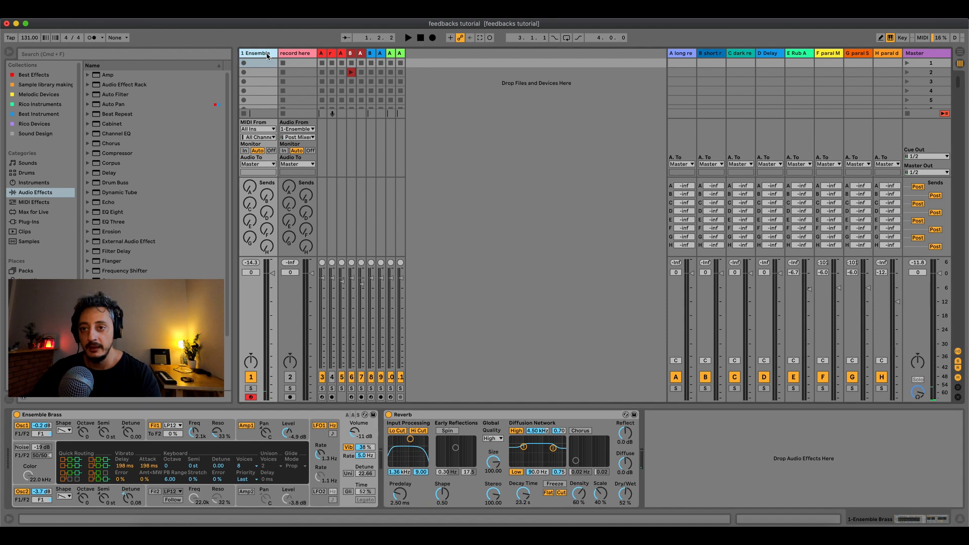
Delete the "record here" track and insert a new audio track after the Ensemble track.
click(304, 55)
drag(314, 53, 323, 48)
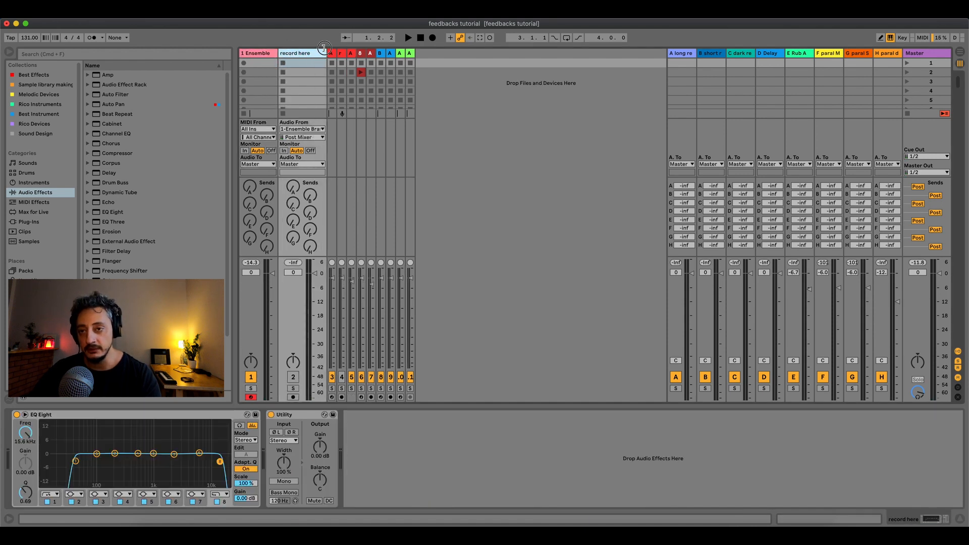
right_click(295, 52)
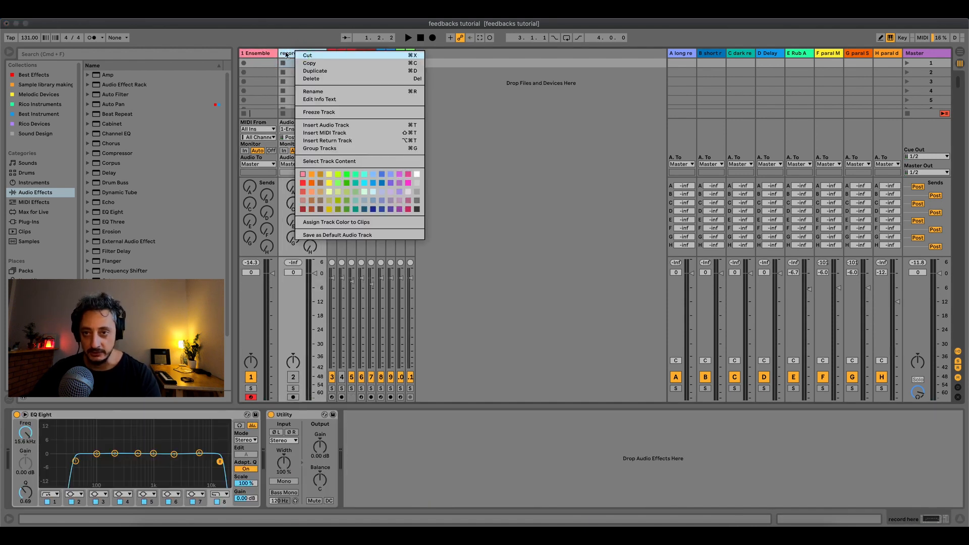
click(311, 87)
right_click(259, 53)
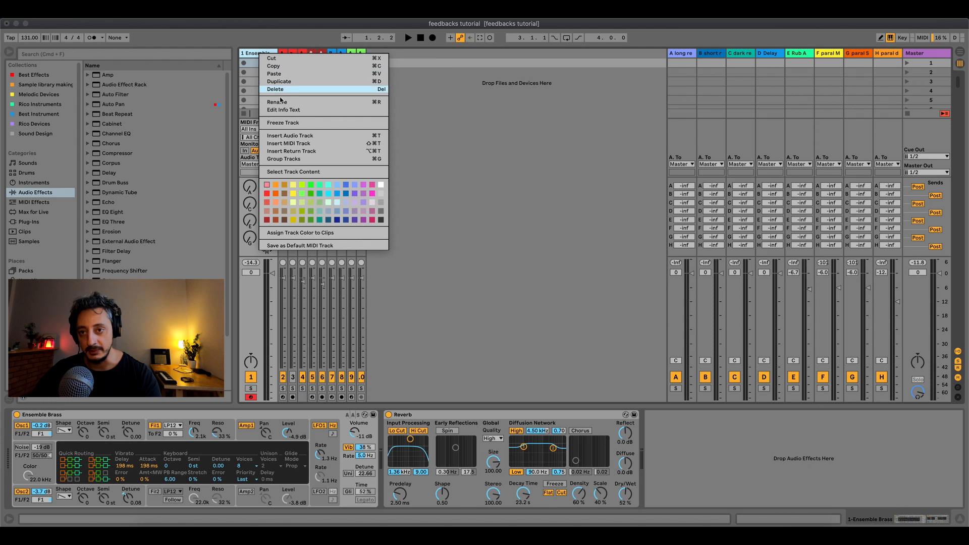
click(294, 136)
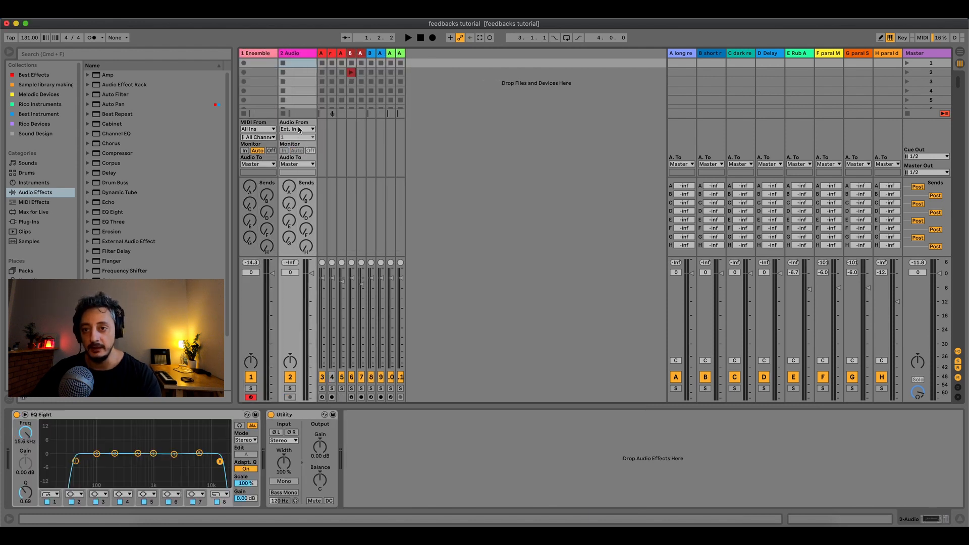
Route 1-Ensemble Brass into the 2 Audio track with monitoring set to In, arm it for recording and deactivate its output.
click(299, 129)
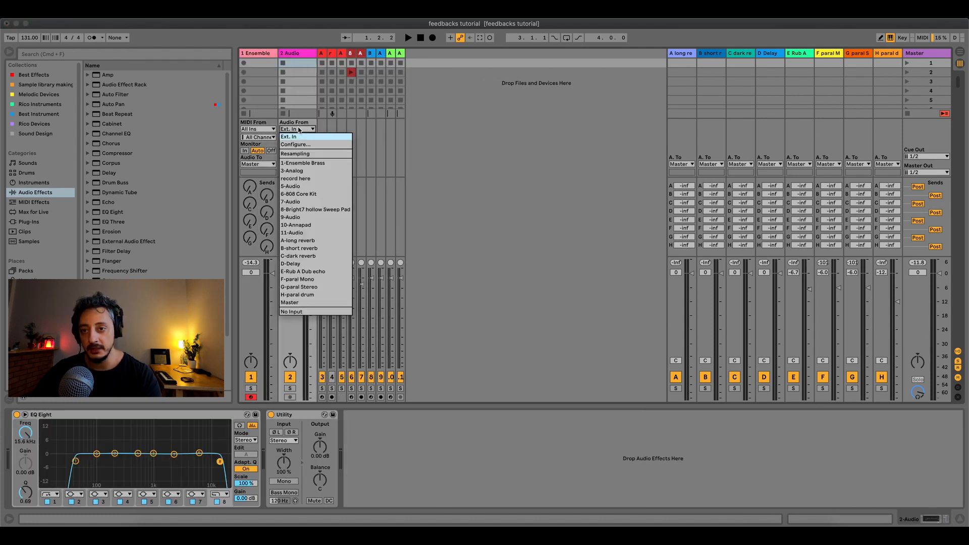
click(296, 164)
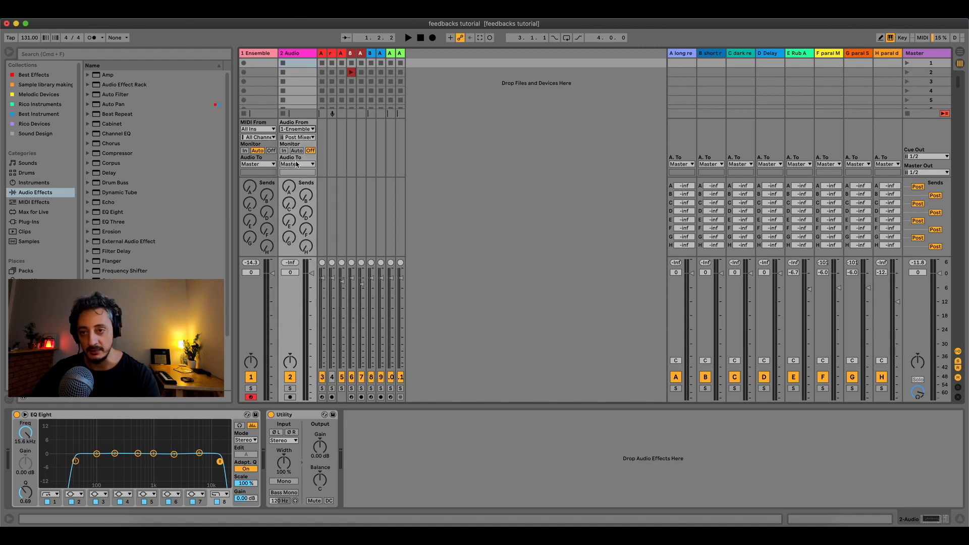
click(284, 151)
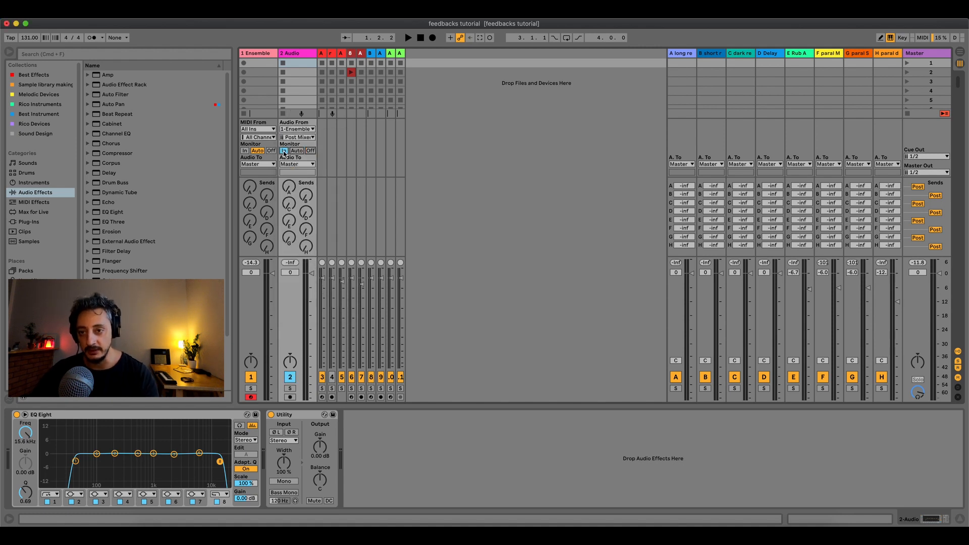
click(290, 397)
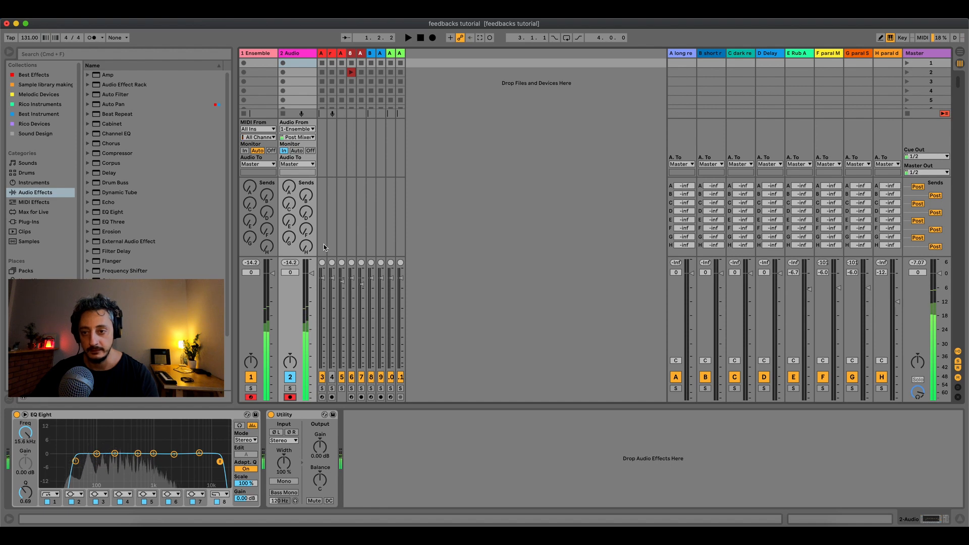
click(292, 377)
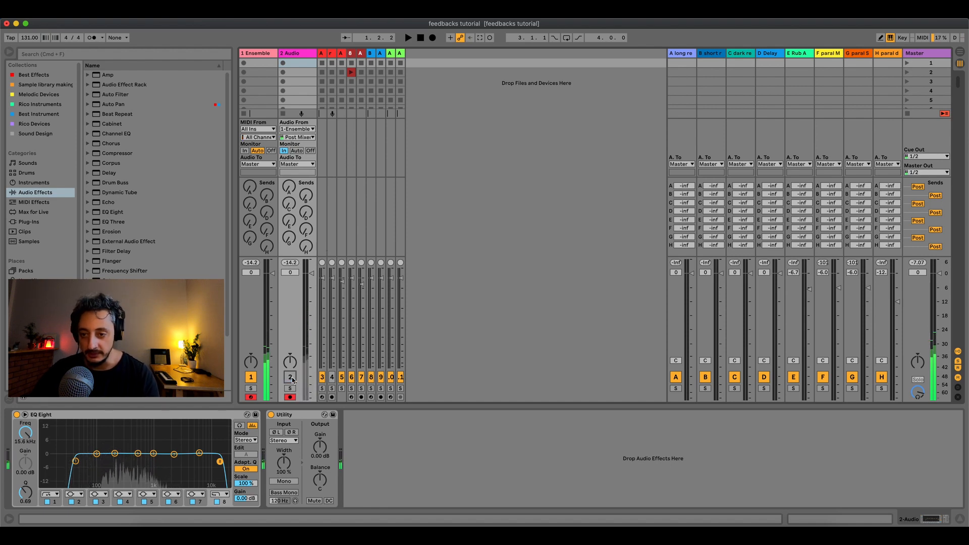
Shift the computer keyboard's octave down and back up on the Ensemble track, and turn on the Reverb's Freeze.
click(262, 60)
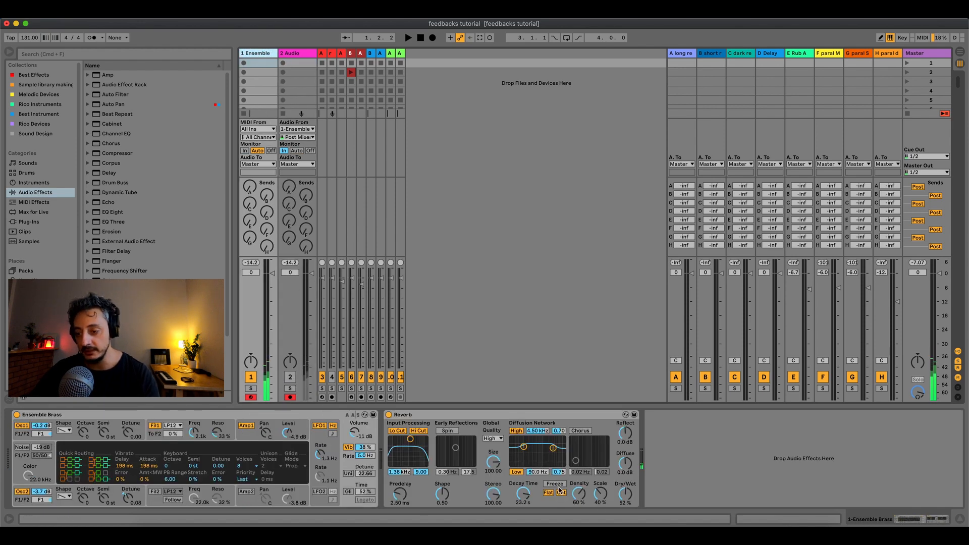
key(z)
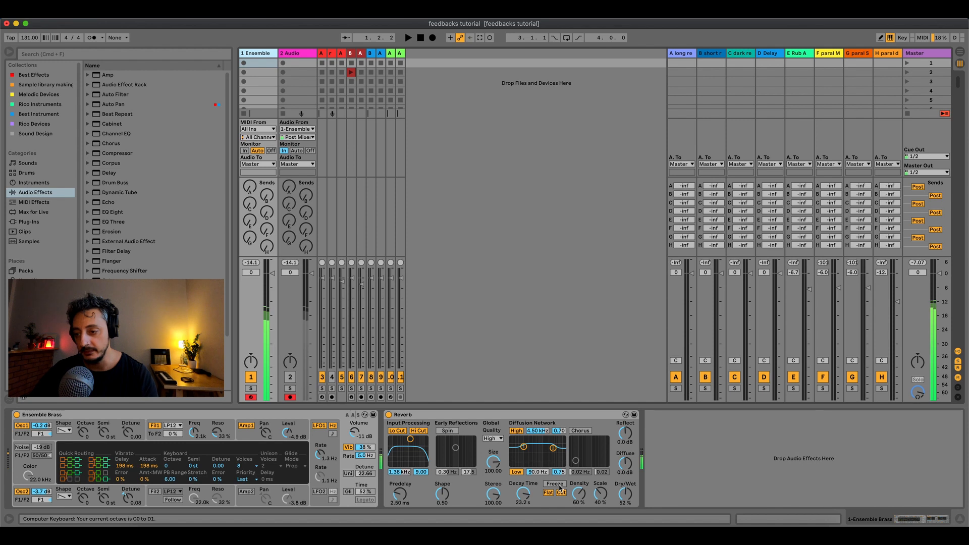
key(x)
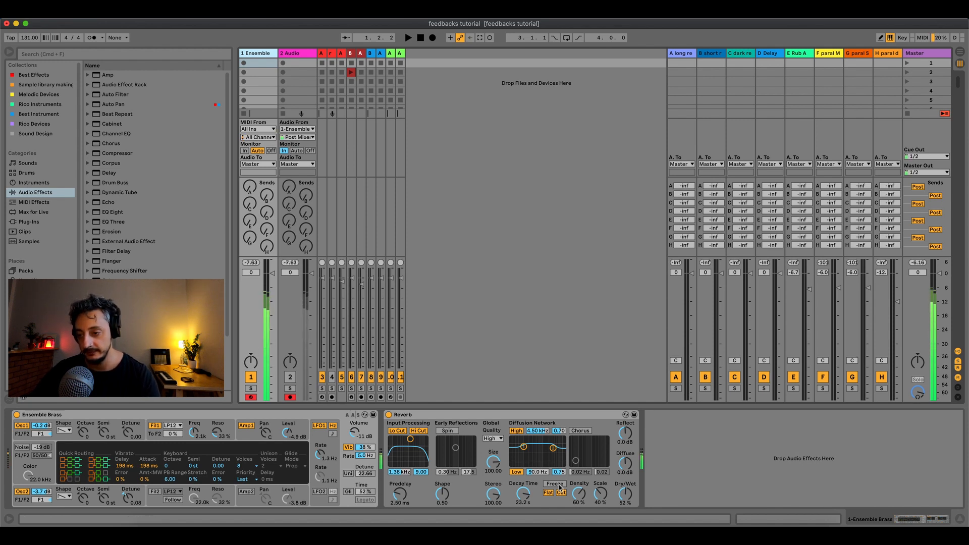
click(555, 484)
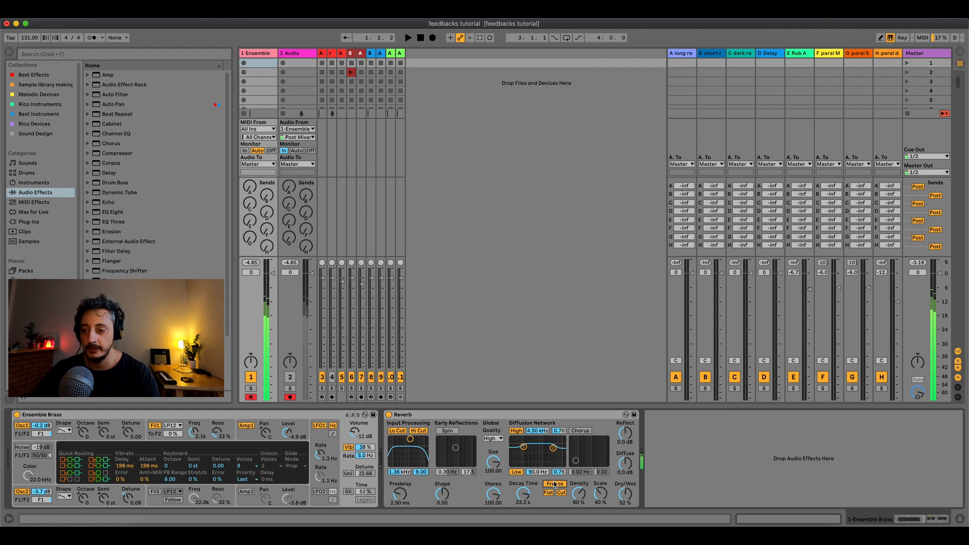
Record the frozen reverb into the 2 Audio track's second clip slot, switching Freeze off before ending the recording.
click(283, 72)
click(304, 71)
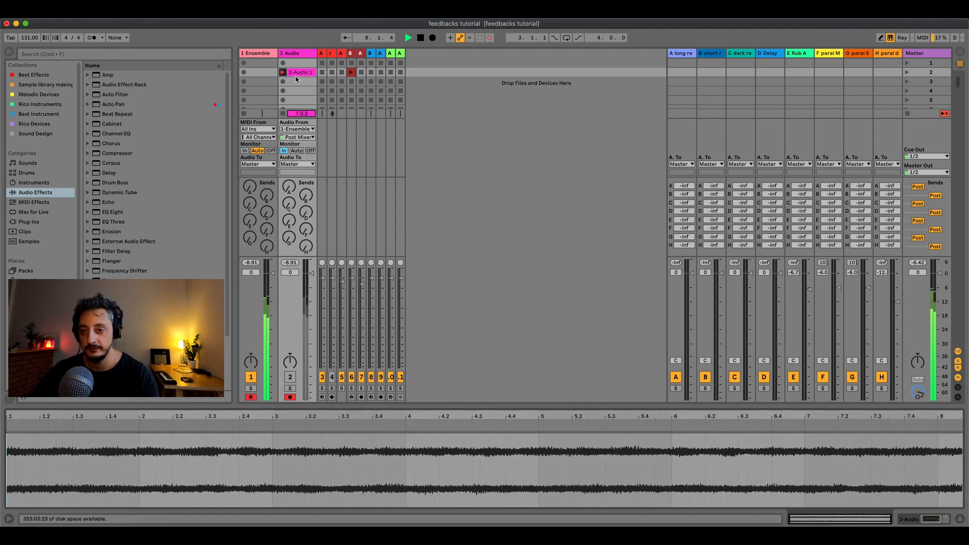
click(266, 60)
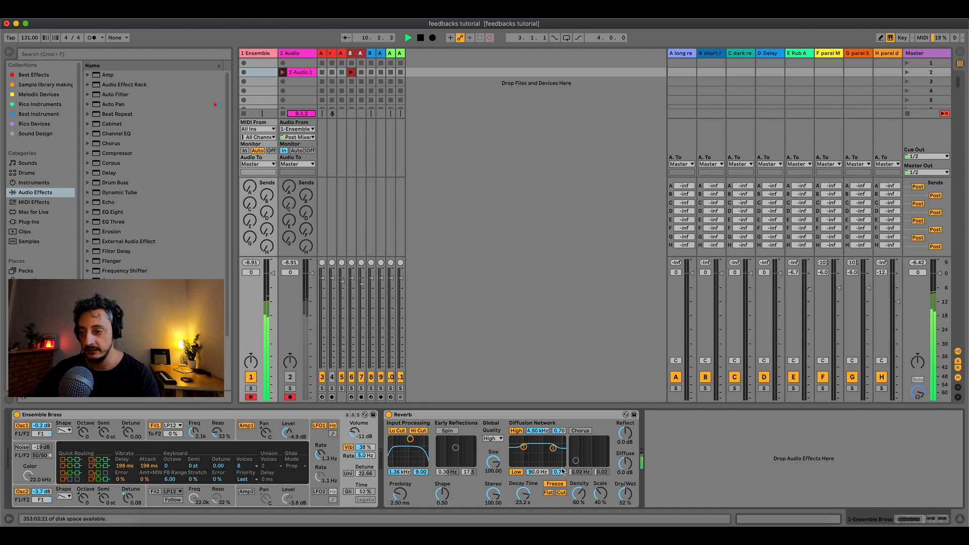
click(557, 484)
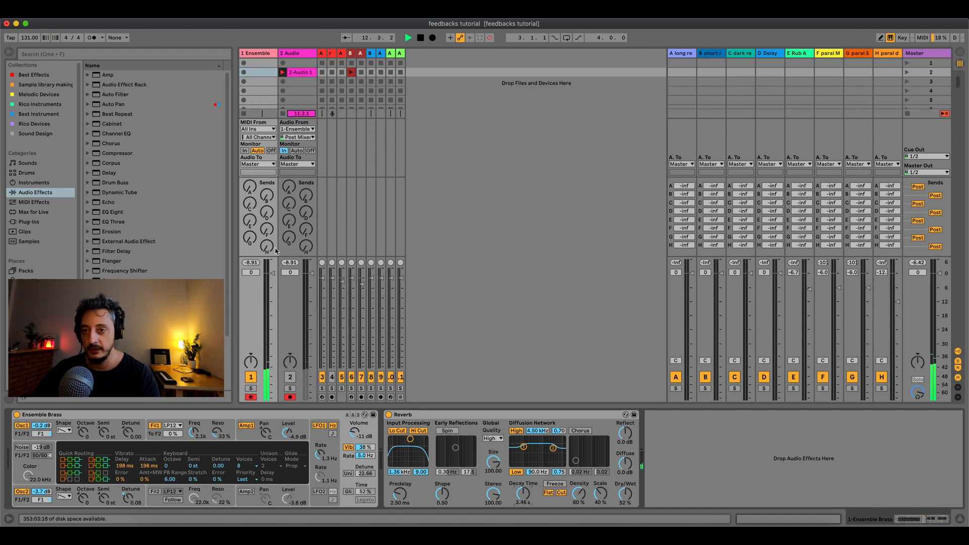
click(284, 71)
click(292, 71)
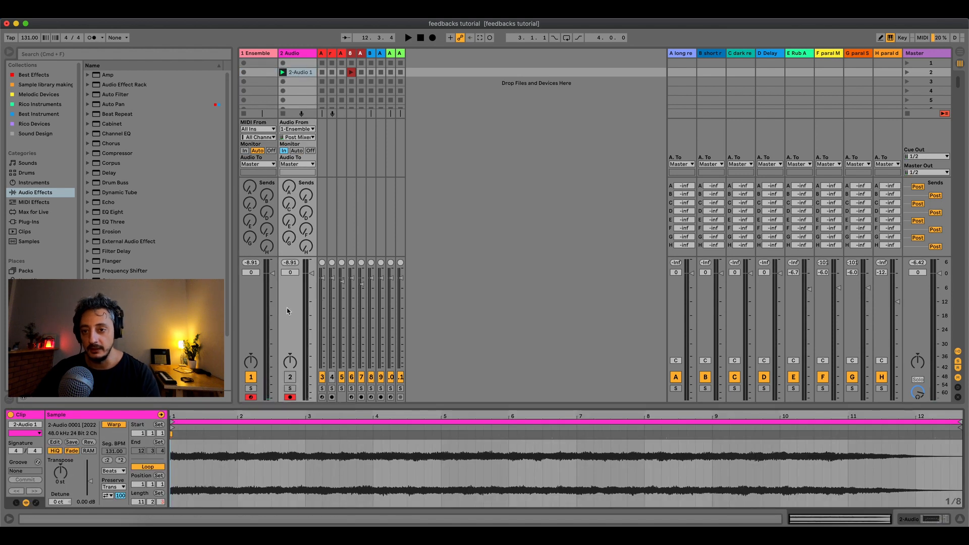
Reactivate and solo the 2 Audio track, set its monitoring to Auto and play the recorded clip.
click(290, 377)
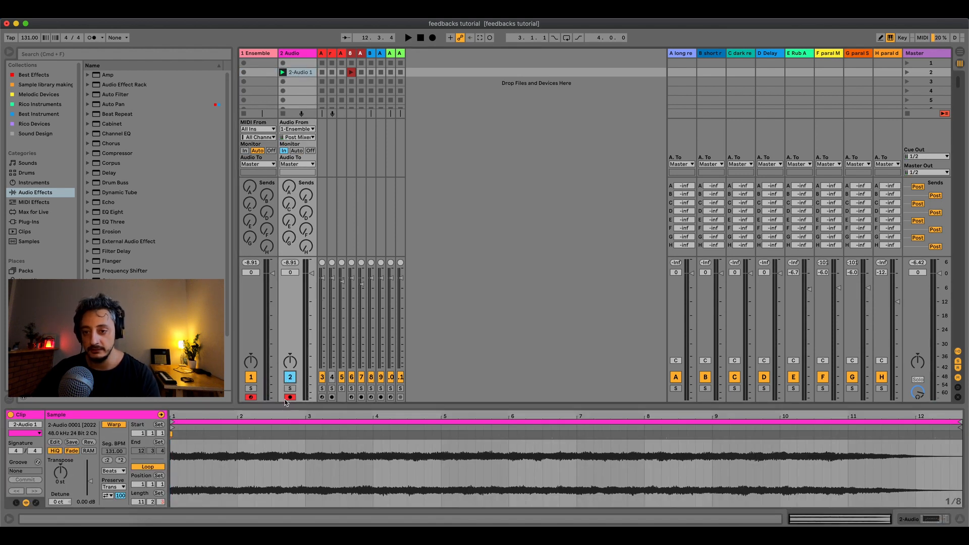
click(290, 388)
click(297, 150)
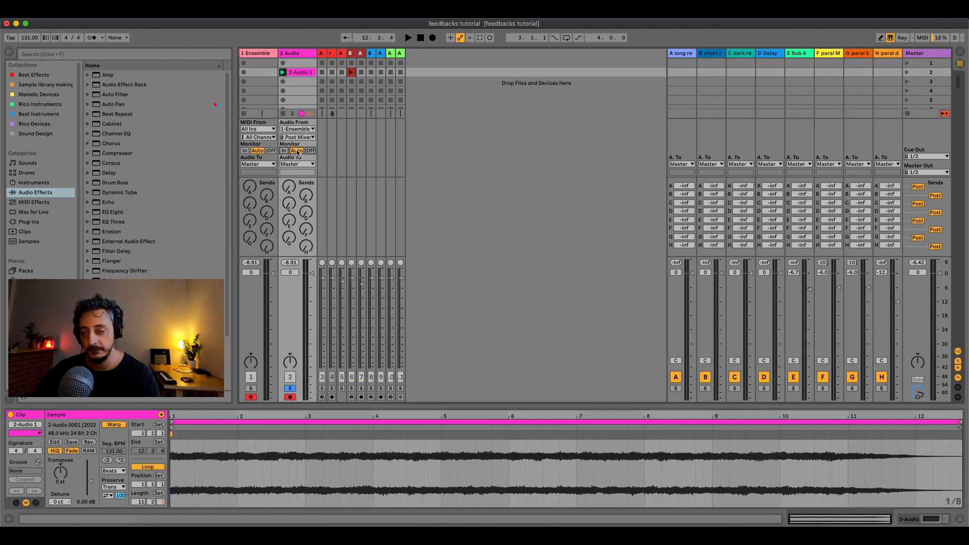
key(space)
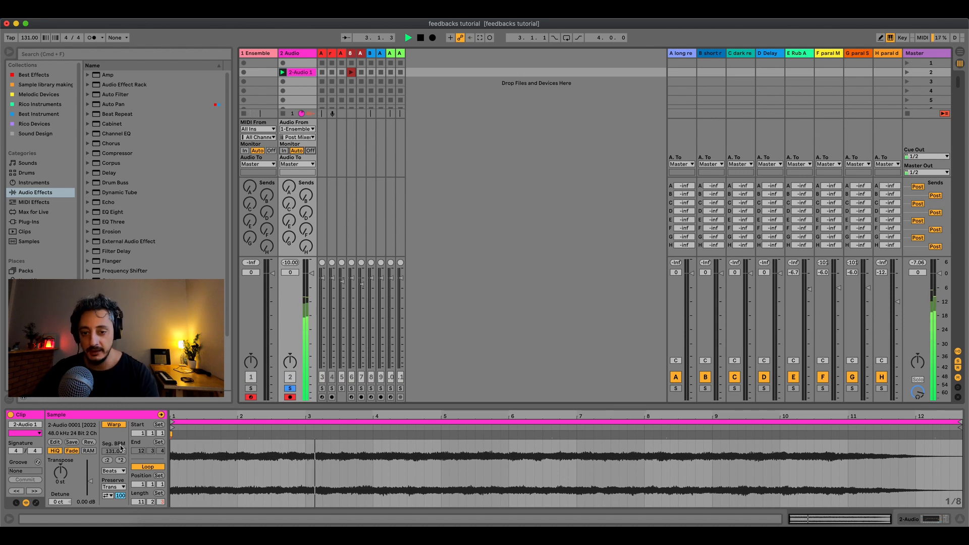
Loop the recorded clip from bar 4 to bar 7.
click(115, 472)
click(334, 475)
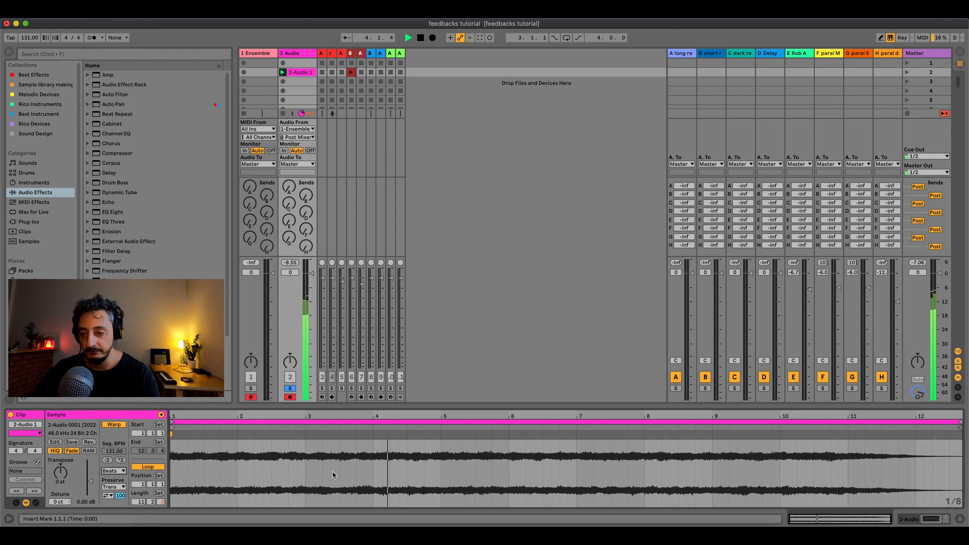
drag(373, 448, 577, 450)
key(super+l)
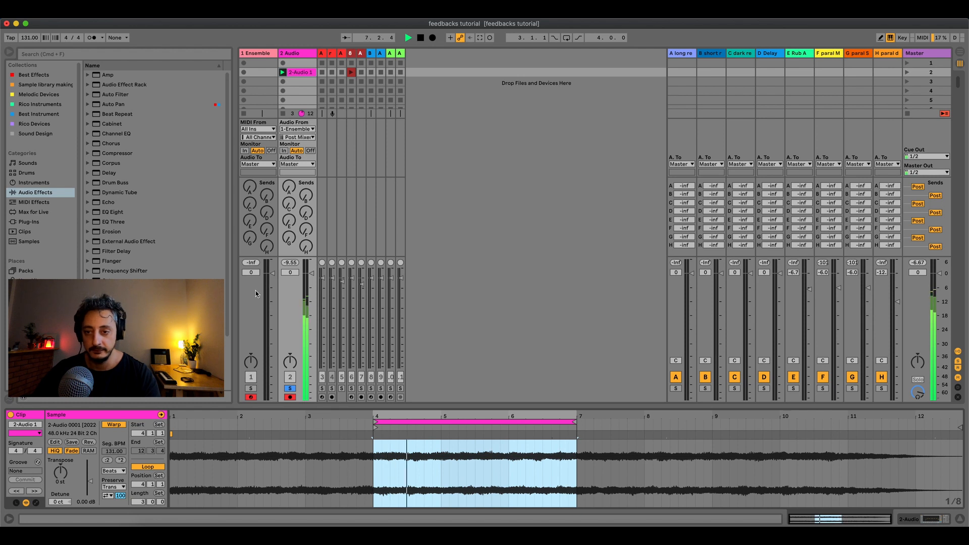
Raise the 2 Audio track's send to A-long reverb to 0 dB and lower the track volume to -4.8 dB.
drag(291, 191, 292, 166)
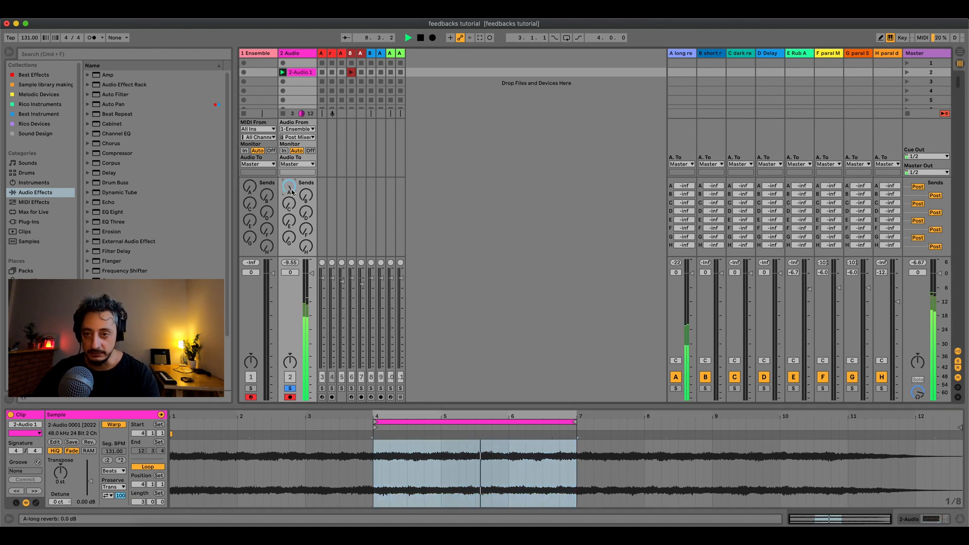
drag(311, 273, 311, 286)
Set the clip's warp mode to Complex with a -6 st transposition, and extend the loop end to bar 9.
click(114, 472)
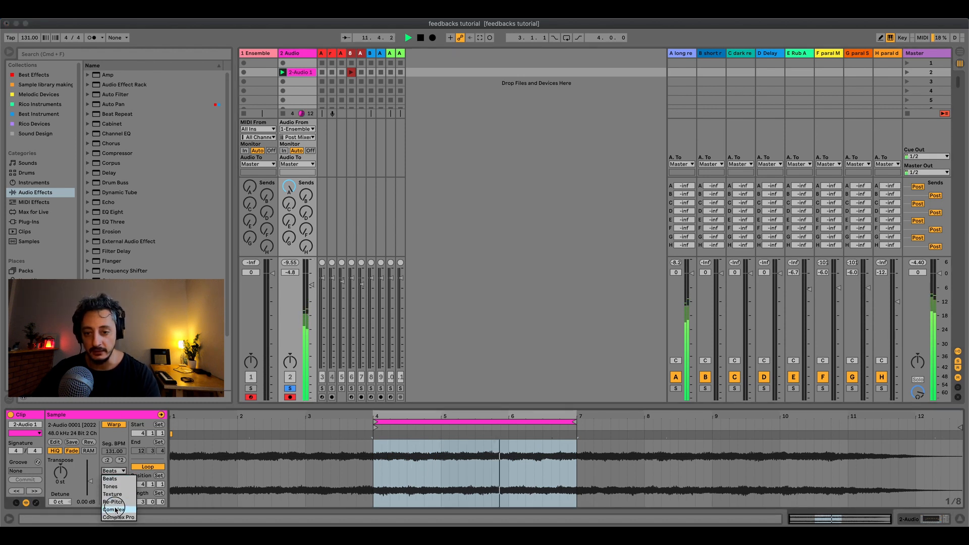
click(115, 510)
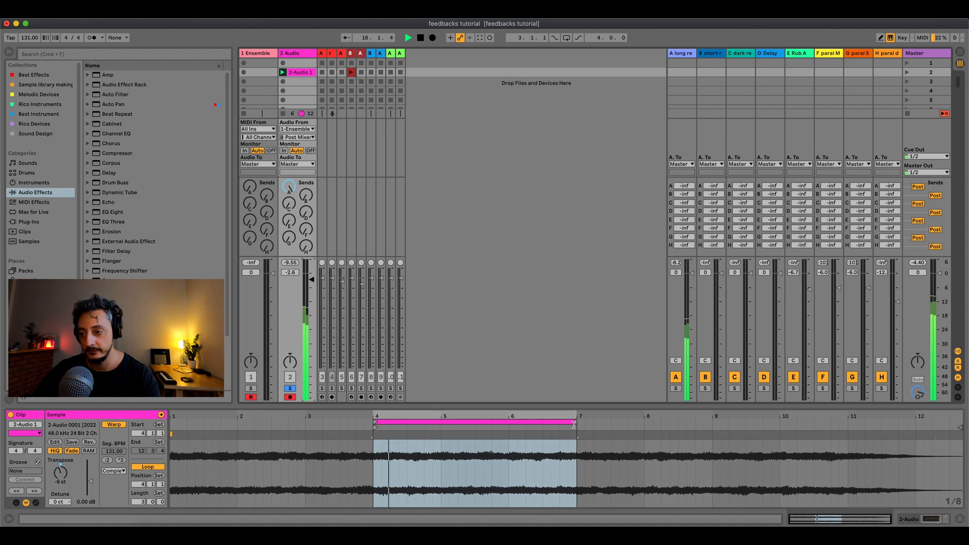
drag(573, 425, 710, 423)
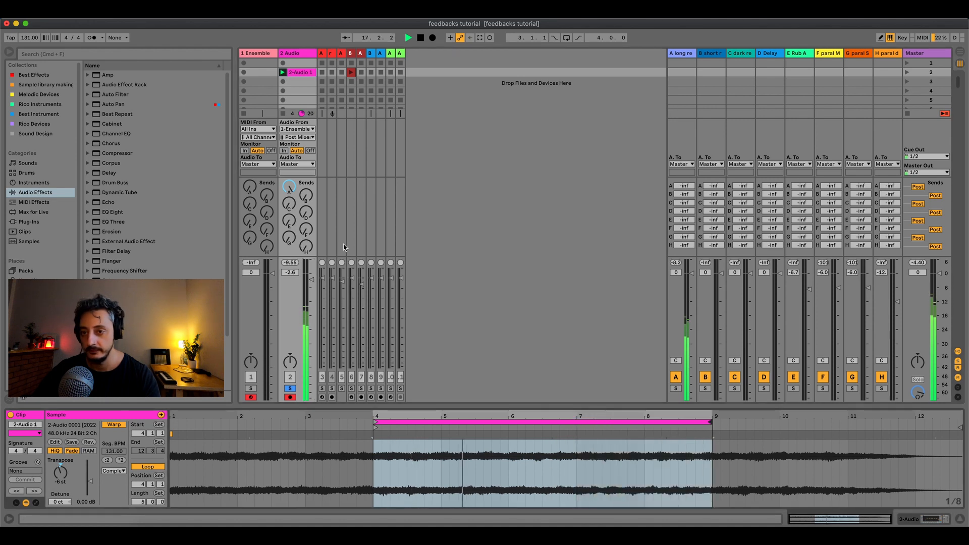
Raise the 2 Audio track's sends to E-Rub A Dub echo and C-dark reverb.
drag(291, 222, 290, 174)
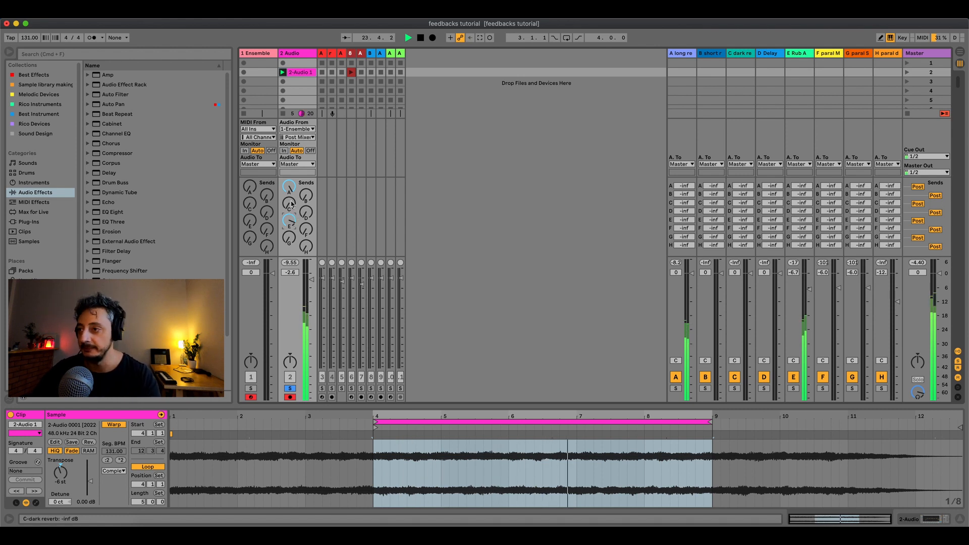
drag(291, 203, 290, 162)
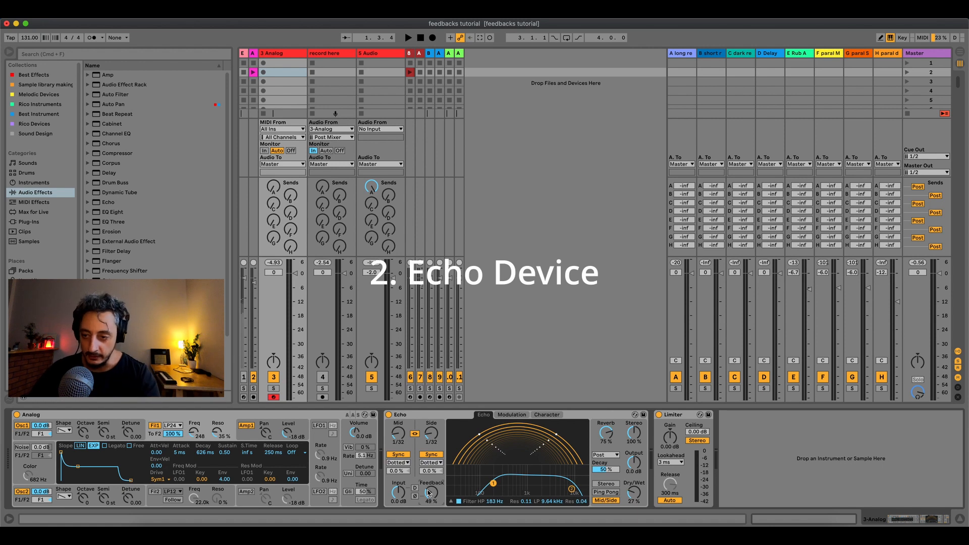
Lower the ceiling of the Limiter placed after Echo on the Analog track.
click(458, 414)
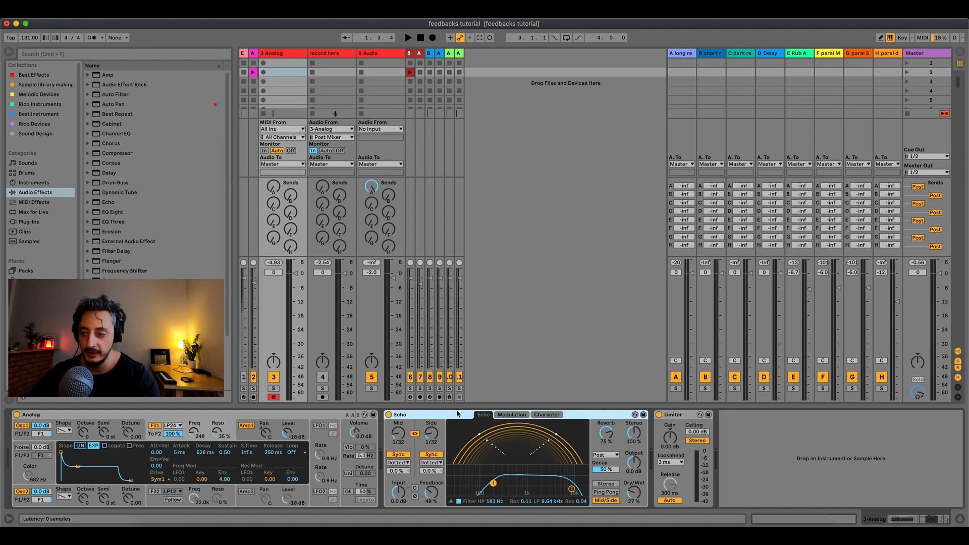
click(686, 418)
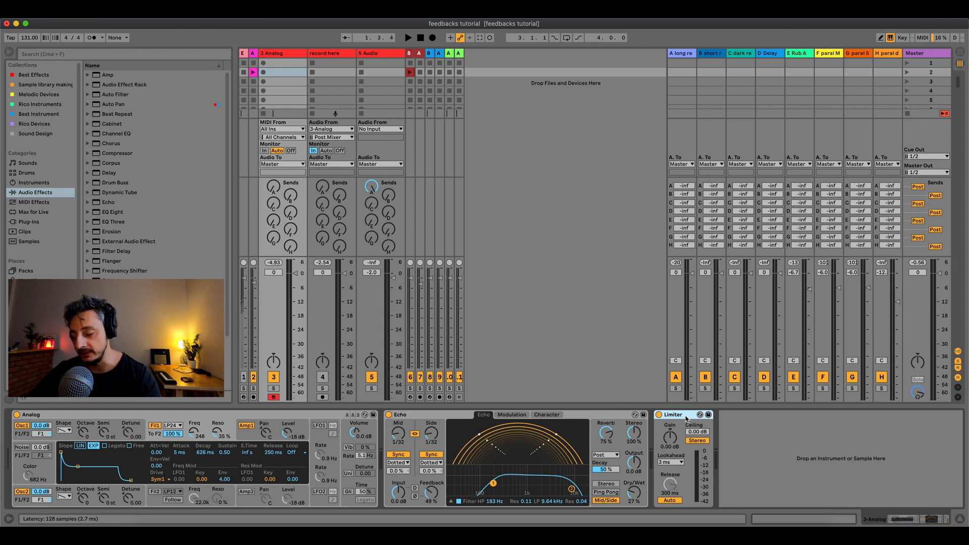
drag(697, 432, 697, 440)
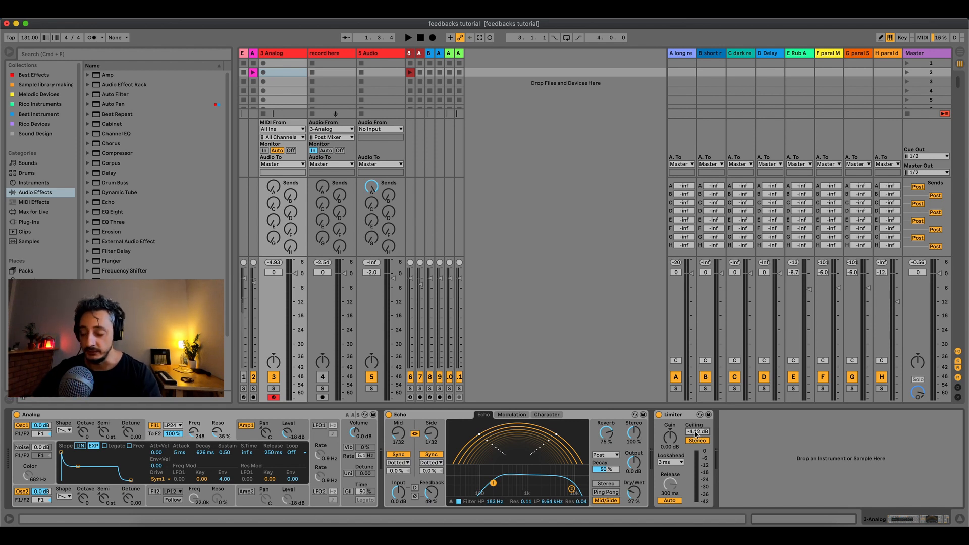
click(634, 451)
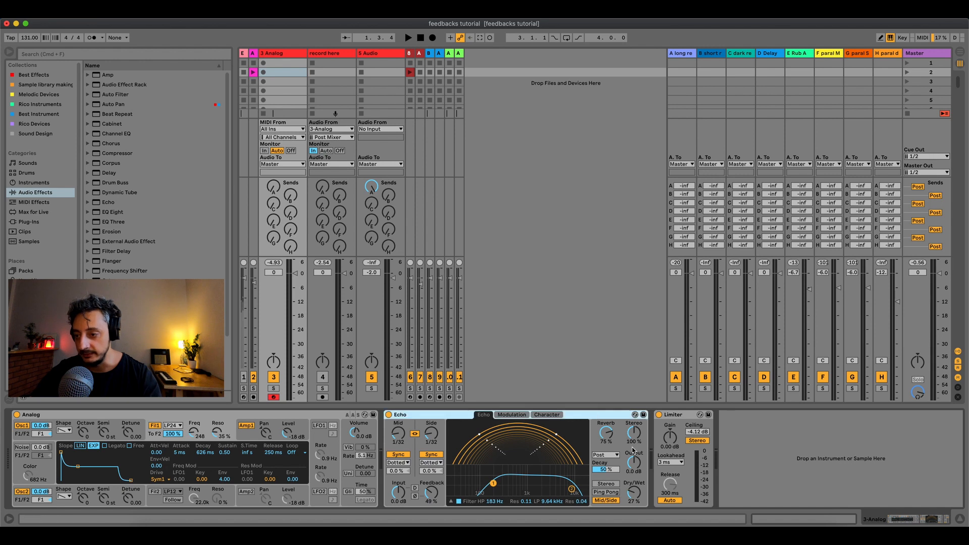
right_click(637, 501)
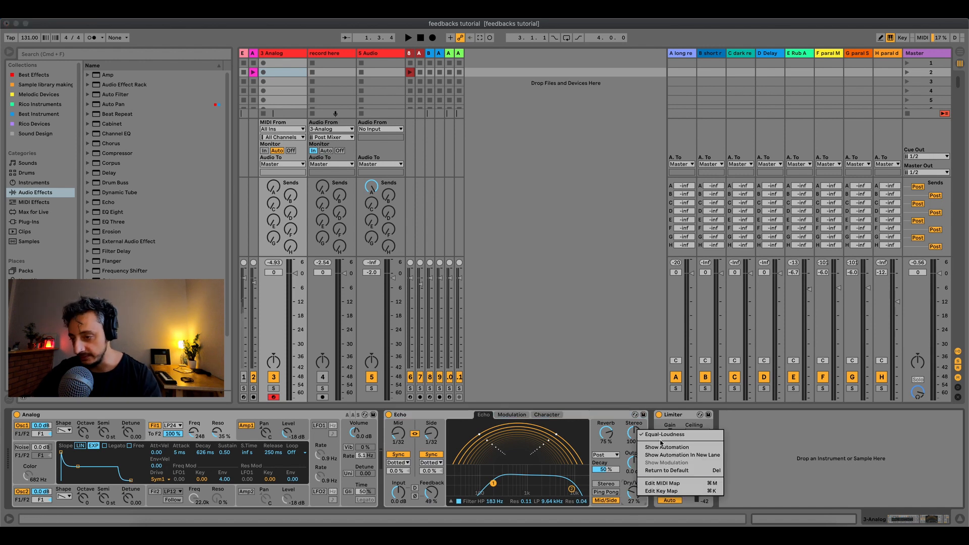
click(594, 415)
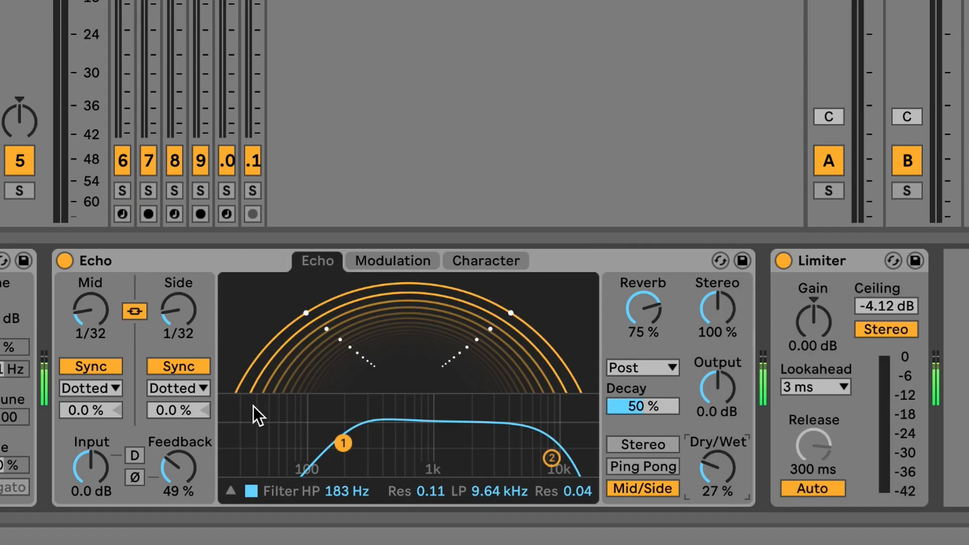
Raise Echo's feedback to 150 % and briefly bypass the Limiter to compare the sound.
mouse_move(185, 462)
mouse_down()
mouse_move(185, 420)
mouse_move(186, 462)
mouse_up()
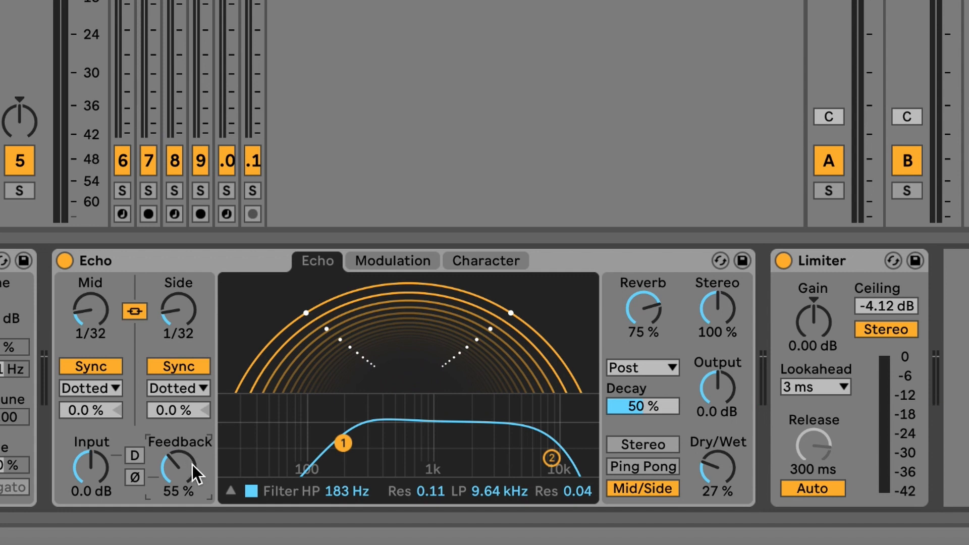
drag(193, 464, 192, 435)
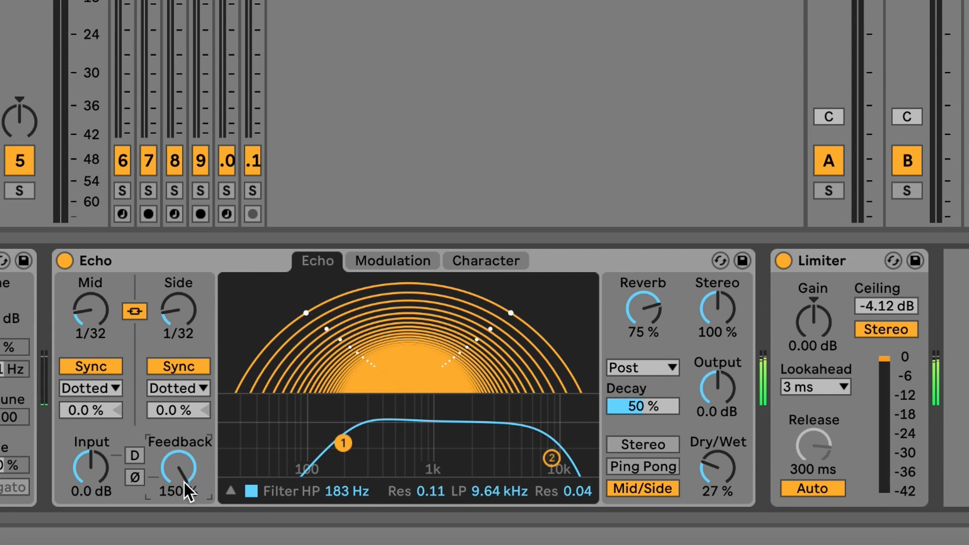
click(782, 261)
click(781, 261)
Try Echo's high-pass filter at 1.97 kHz while riding the feedback up to 106 % and back down.
drag(178, 467, 179, 496)
drag(343, 443, 468, 449)
drag(201, 463, 201, 454)
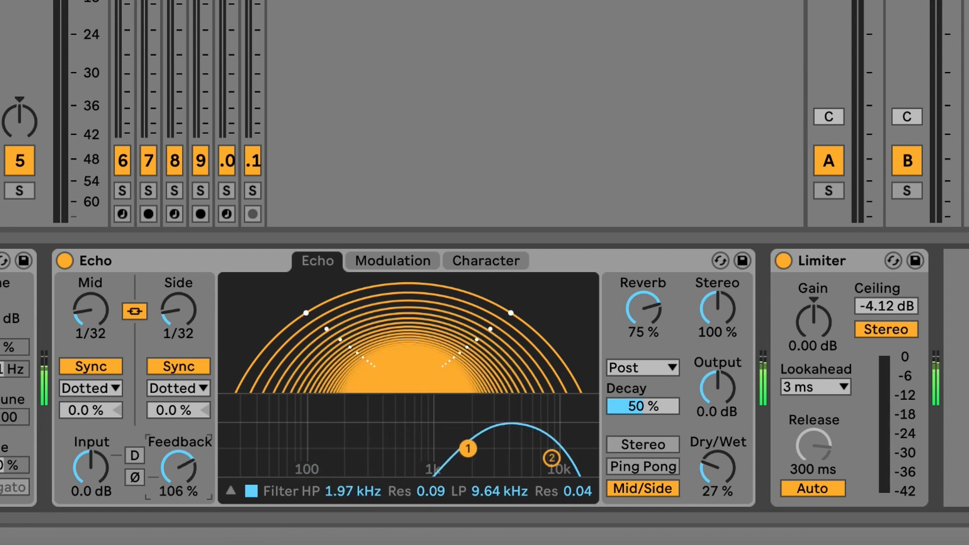
drag(201, 454, 201, 462)
Lower Echo's high-pass filter to 55.3 Hz and set the feedback to 79 %.
drag(468, 449, 279, 451)
mouse_move(178, 467)
mouse_down()
mouse_move(178, 456)
mouse_move(178, 464)
mouse_up()
Link Echo's Mid and Side delays, switch them to Time mode, and shorten the delay time to 9.67 ms.
click(135, 312)
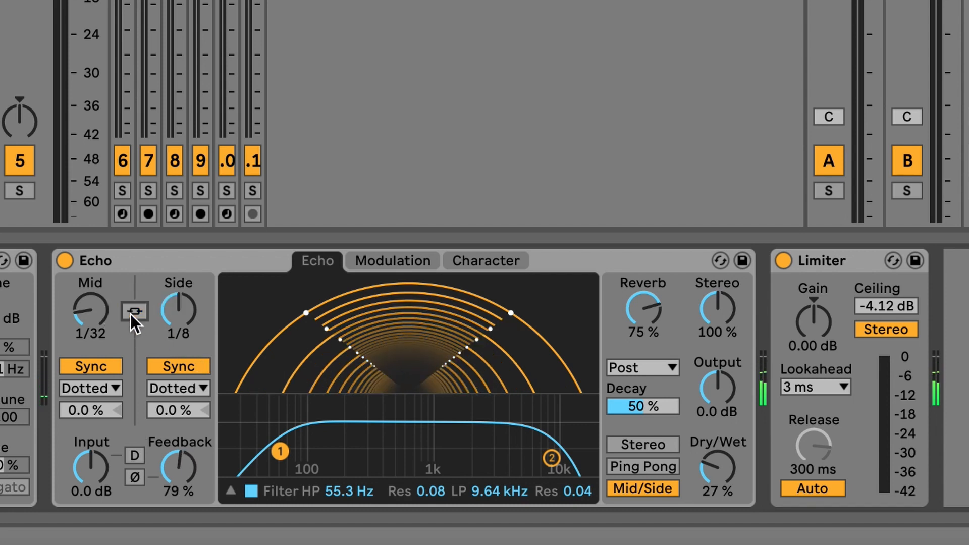
click(134, 312)
click(180, 366)
drag(178, 310, 179, 354)
Push Echo's feedback to 133 %, lengthen the linked delay time to 125 ms, and bring the feedback down to 68 %.
drag(183, 485, 182, 469)
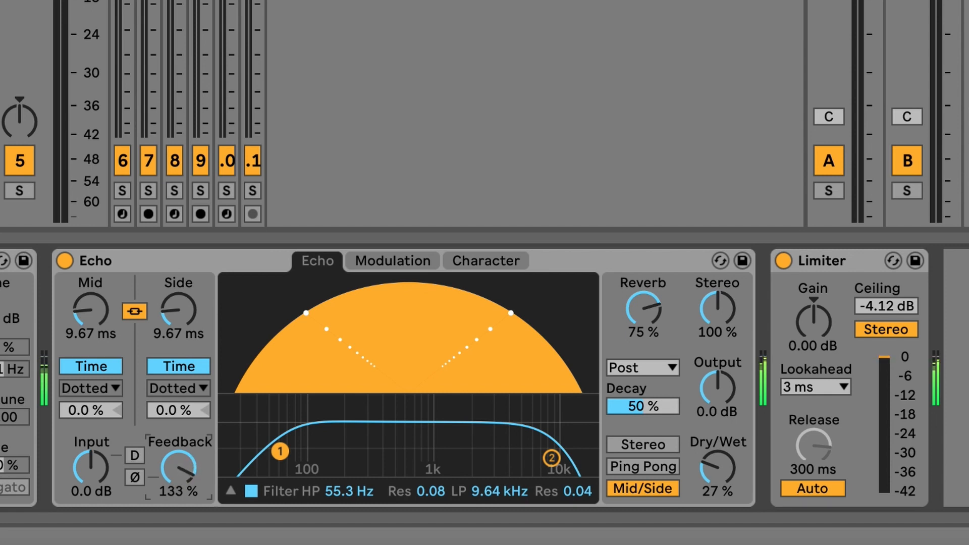
drag(181, 470, 181, 476)
drag(178, 335, 178, 308)
drag(194, 474, 178, 487)
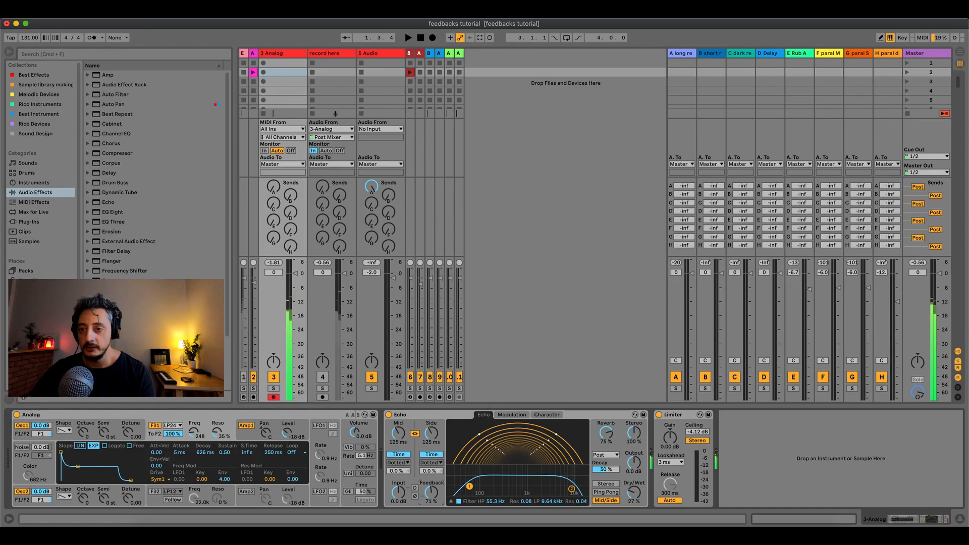
drag(432, 492, 431, 494)
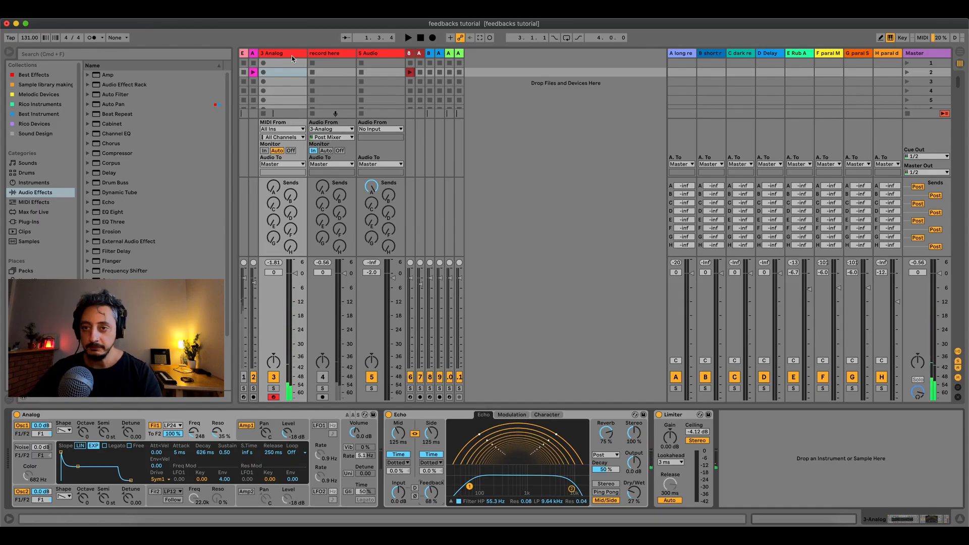
Arm the record here track with 3-Analog as its audio input and start recording in its second clip slot.
click(317, 53)
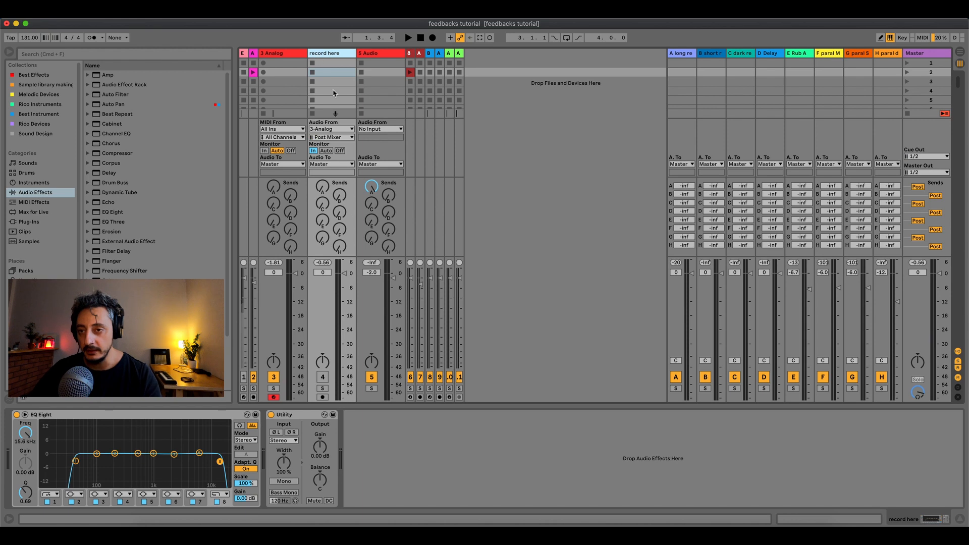
click(342, 129)
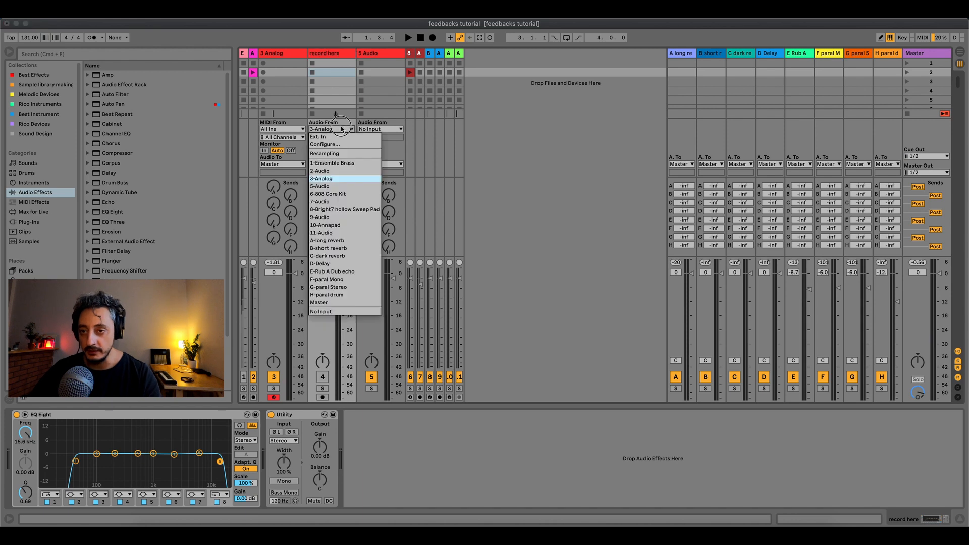
click(324, 181)
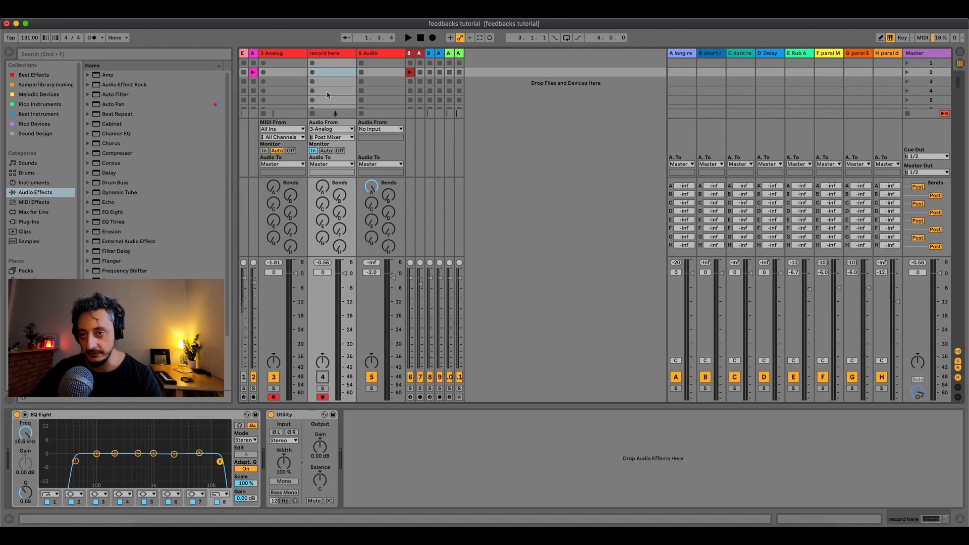
click(307, 72)
click(312, 72)
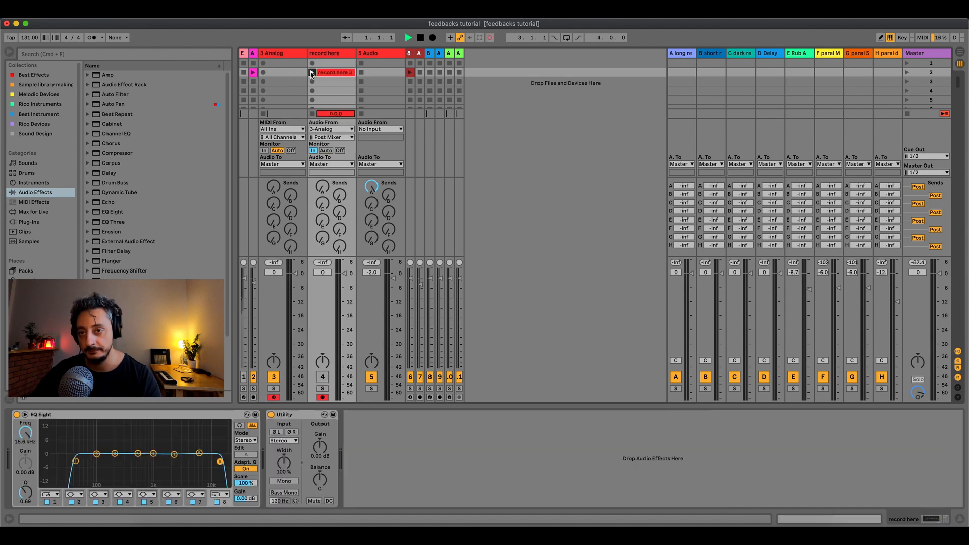
While recording, raise the Analog track's Echo feedback to 106 % and lengthen the linked delay time to 465 ms.
click(292, 54)
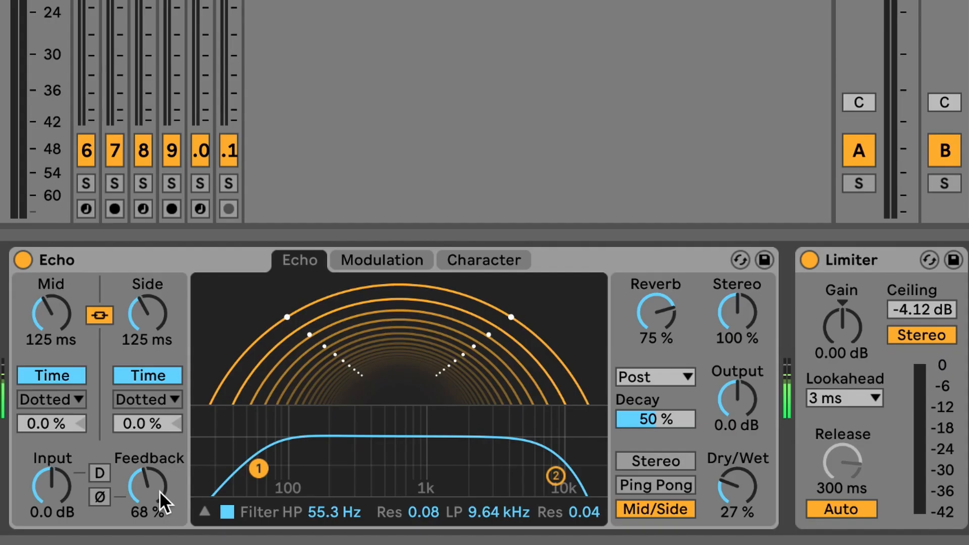
drag(437, 496, 437, 494)
drag(148, 486, 147, 471)
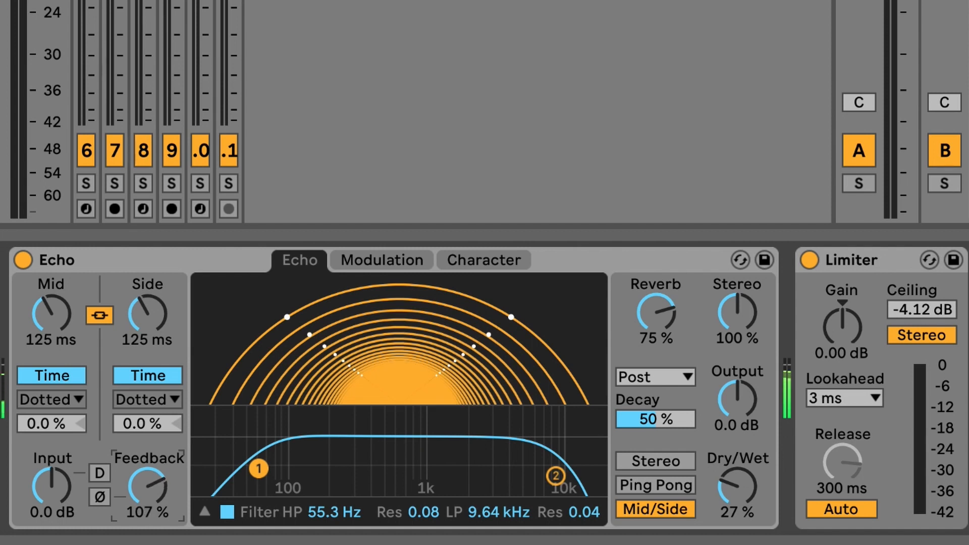
drag(147, 343, 147, 309)
drag(160, 488, 160, 483)
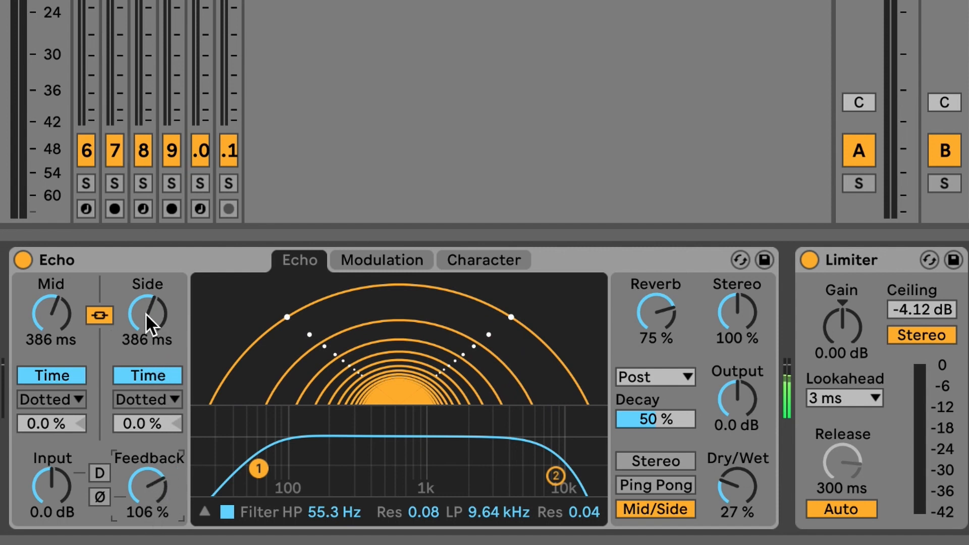
drag(146, 314, 147, 303)
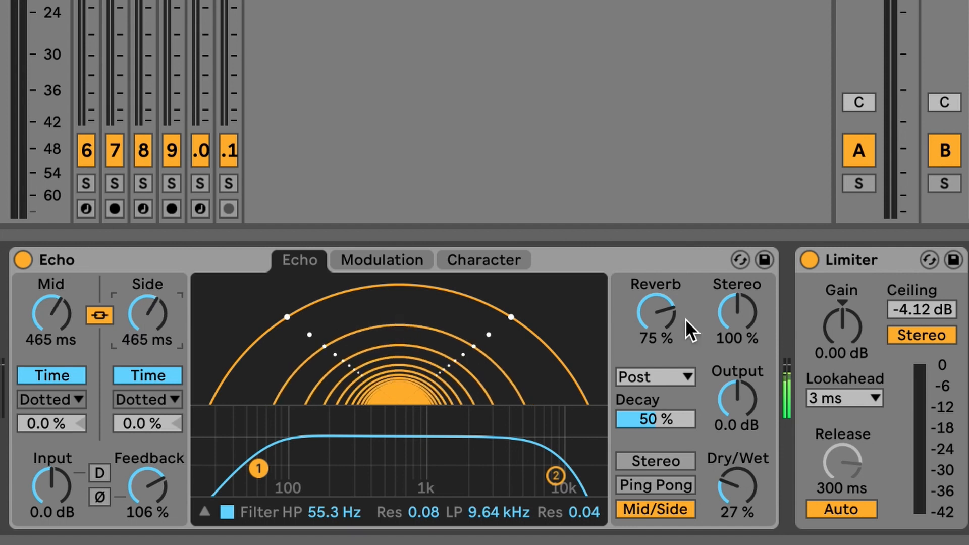
Raise Echo's reverb to 85 % and feedback to 118 %, auditioning another channel mode before returning to Mid/Side.
drag(687, 321, 686, 318)
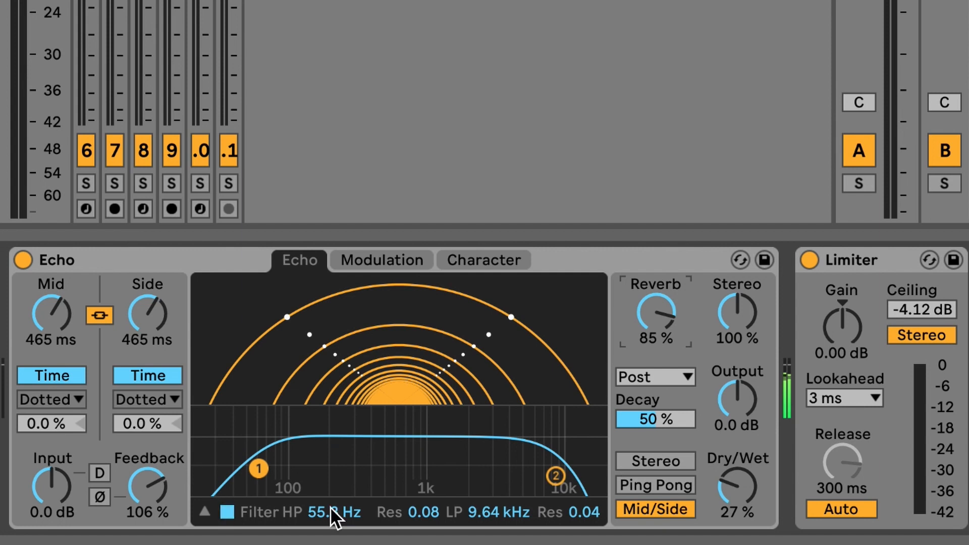
click(628, 483)
click(636, 509)
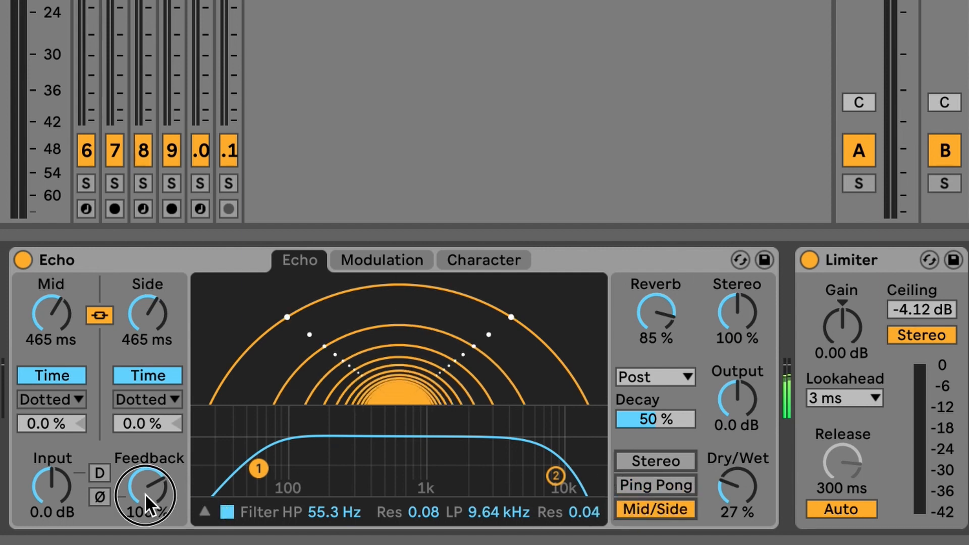
drag(144, 494, 144, 490)
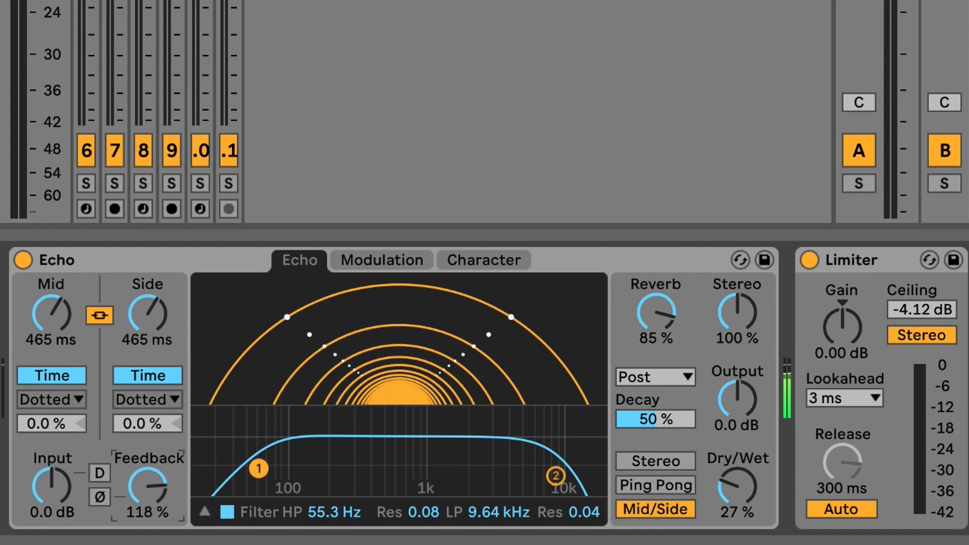
Shorten Echo's delay time to 169 ms at 104 % feedback, followed by 88.2 ms at 114 % feedback.
drag(154, 313, 155, 323)
click(149, 482)
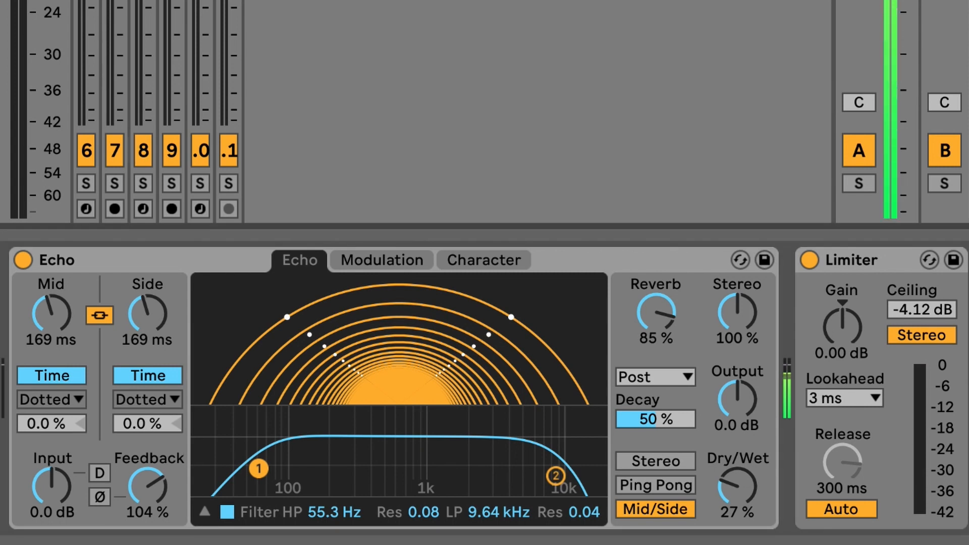
drag(147, 323, 147, 380)
drag(162, 461, 162, 457)
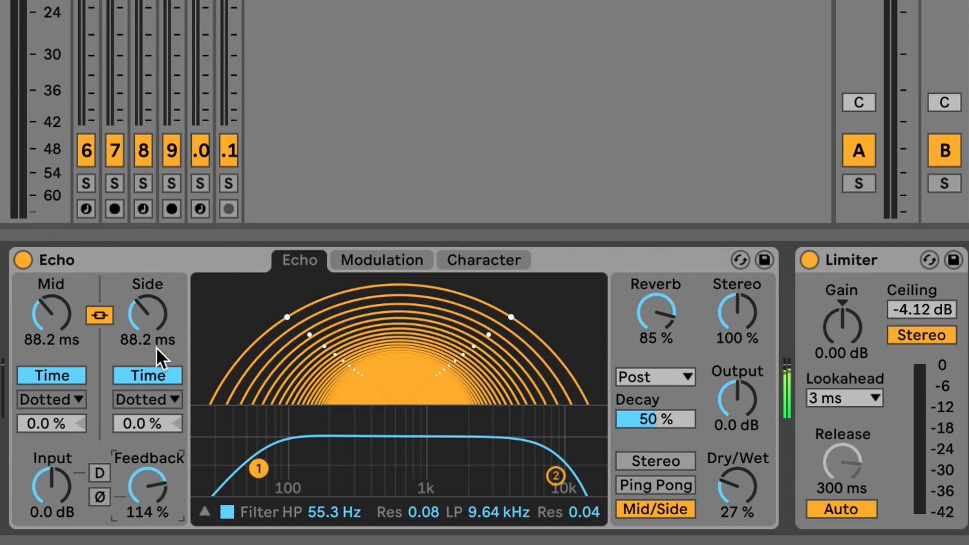
Lengthen Echo's delay time to 191 ms and ride the feedback up to 125 % and back to 118 %.
drag(147, 313, 146, 296)
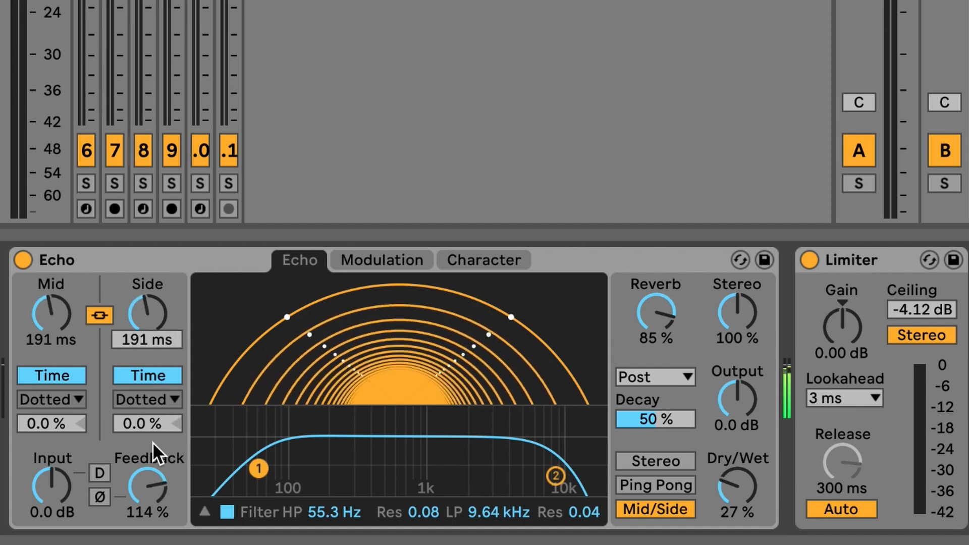
drag(155, 451, 155, 447)
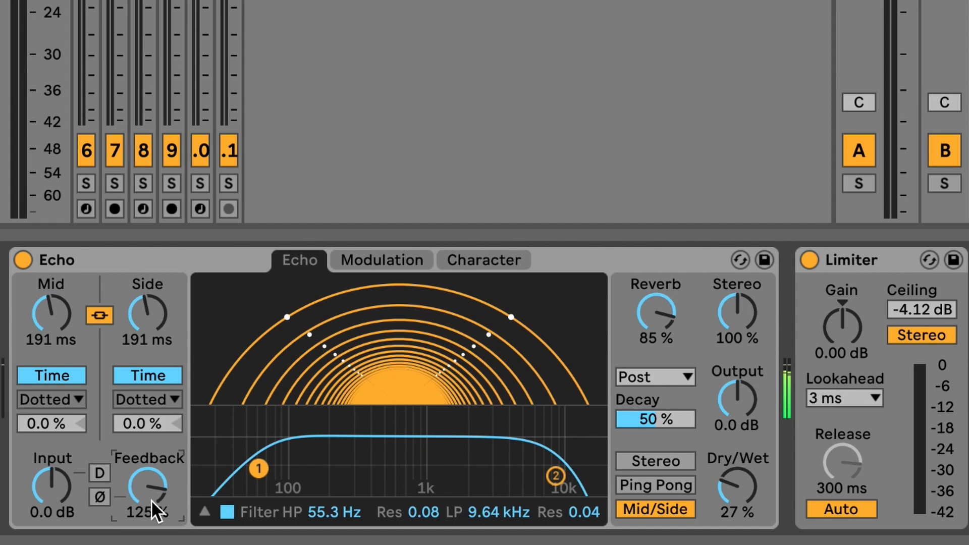
drag(156, 511, 156, 513)
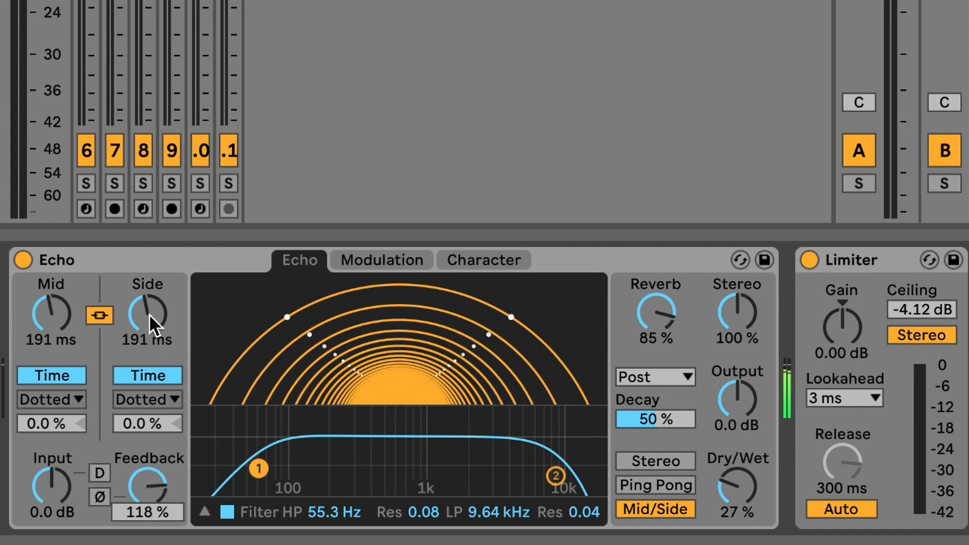
Sweep Echo's delay time to 116 ms and up to 201 ms, with reverb at 0 % and feedback at 125 %.
mouse_move(149, 318)
mouse_down()
mouse_move(149, 350)
mouse_move(149, 318)
mouse_move(149, 329)
mouse_up()
drag(645, 313, 645, 404)
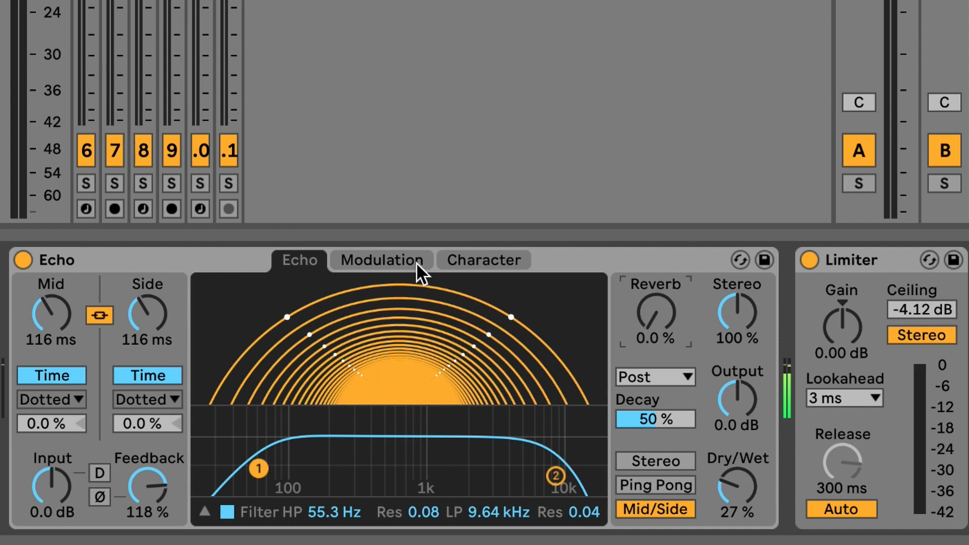
mouse_move(156, 333)
mouse_down()
mouse_move(156, 295)
mouse_move(157, 344)
mouse_move(156, 308)
mouse_move(157, 317)
mouse_up()
drag(171, 472, 152, 376)
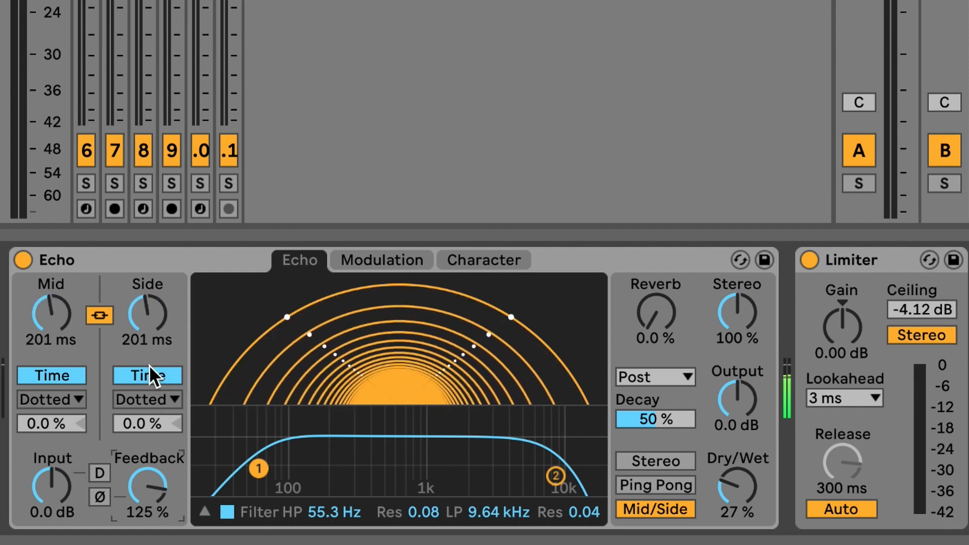
Set Echo's high-pass filter to 79.6 Hz and reverb to 100 %, sweeping the delay time to 101 ms and up to 552 ms.
drag(151, 337, 152, 331)
drag(257, 468, 280, 467)
mouse_move(147, 316)
mouse_down()
mouse_move(147, 273)
mouse_move(147, 328)
mouse_up()
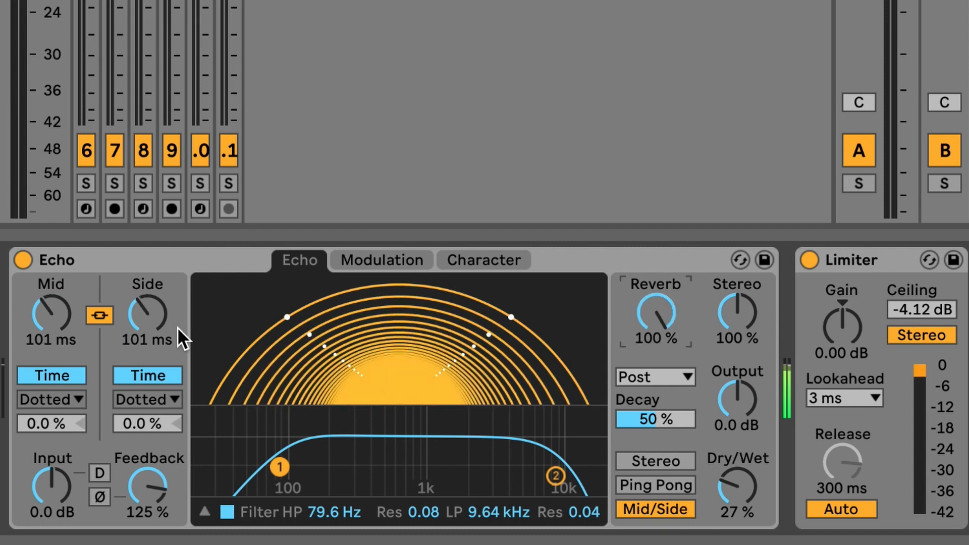
drag(148, 315, 158, 333)
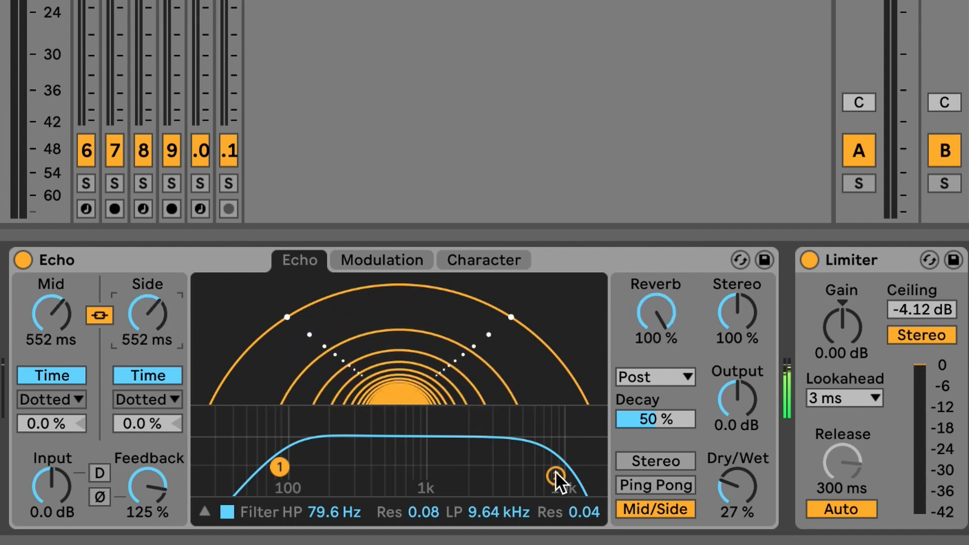
Lower Echo's low-pass filter to 947 Hz and switch the channel mode to Stereo.
drag(555, 475, 422, 468)
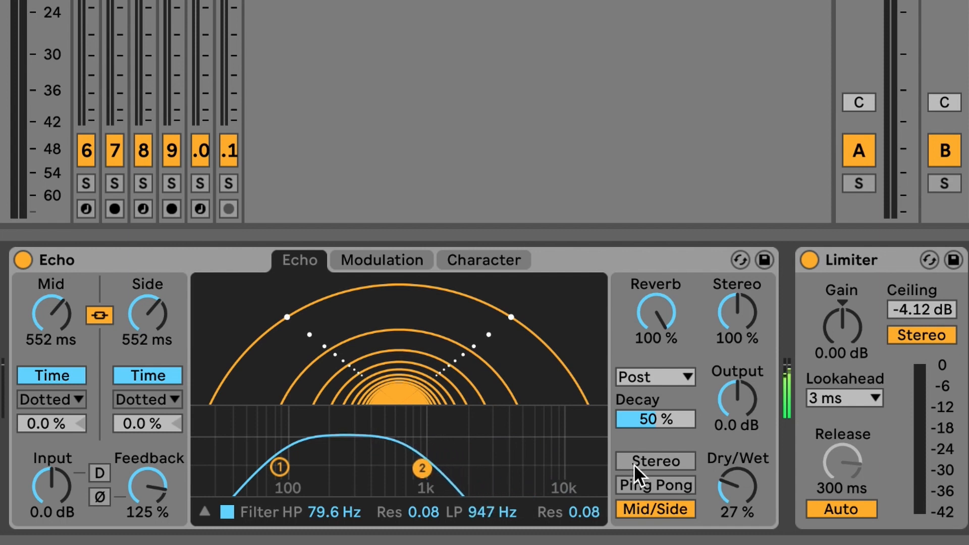
click(648, 461)
Shorten Echo's delay time to 159 ms, lower the feedback to 54 %, and stop the recording.
mouse_move(136, 337)
mouse_down()
mouse_move(137, 318)
mouse_move(136, 374)
mouse_move(136, 353)
mouse_up()
drag(147, 486, 148, 511)
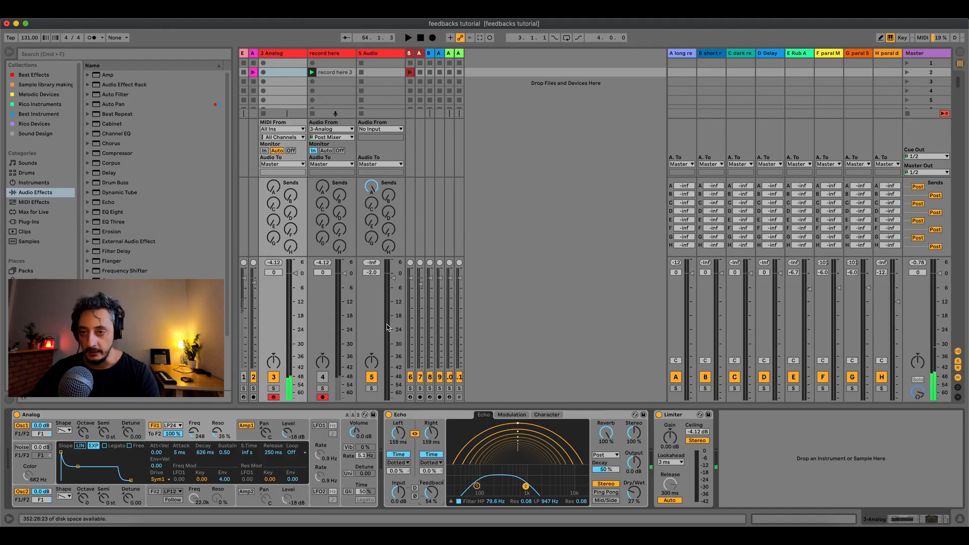
Deactivate the Analog track, activate the record here track with monitoring set to Auto, and play back its new clip.
click(274, 377)
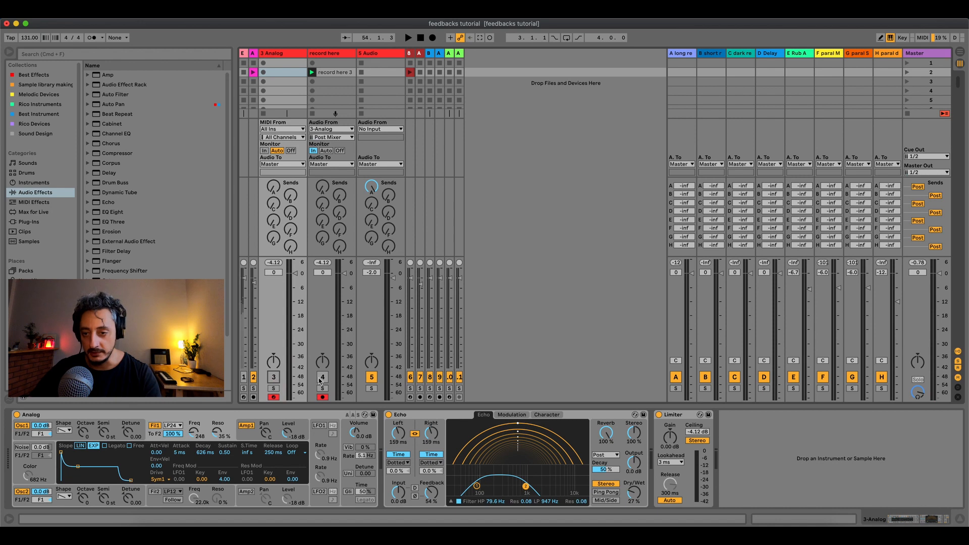
click(326, 151)
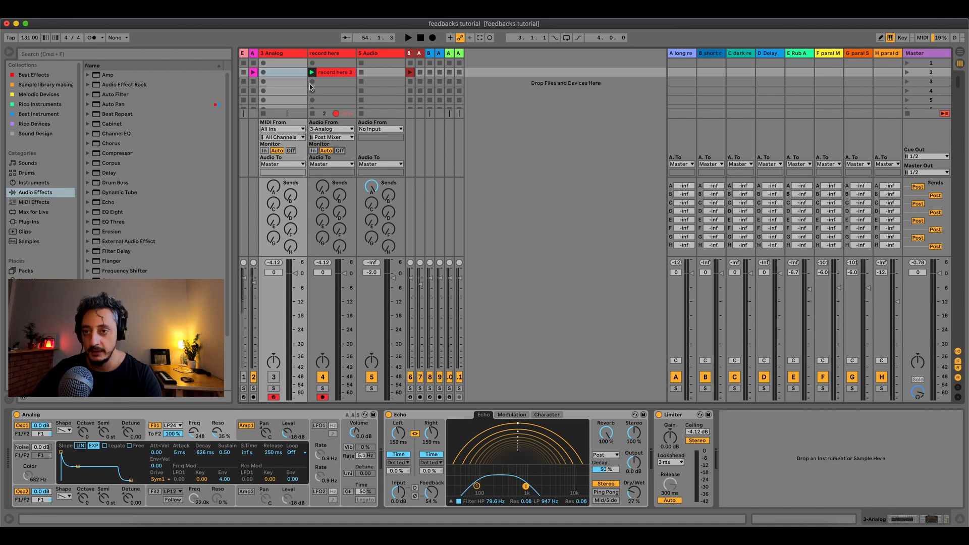
click(323, 72)
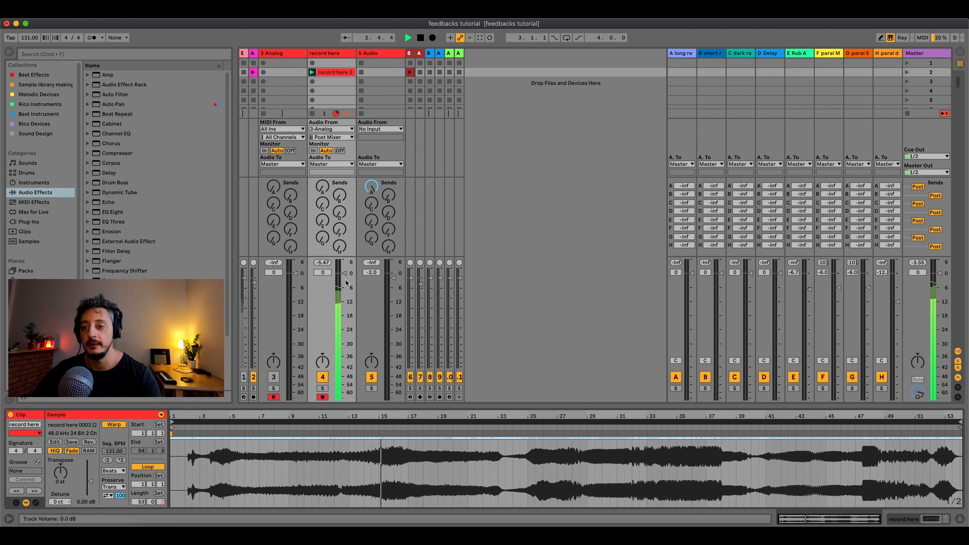
Lower the record here track's volume to -7.6 dB and raise its sends to the long reverb and Rub A Dub echo returns.
drag(345, 273, 345, 276)
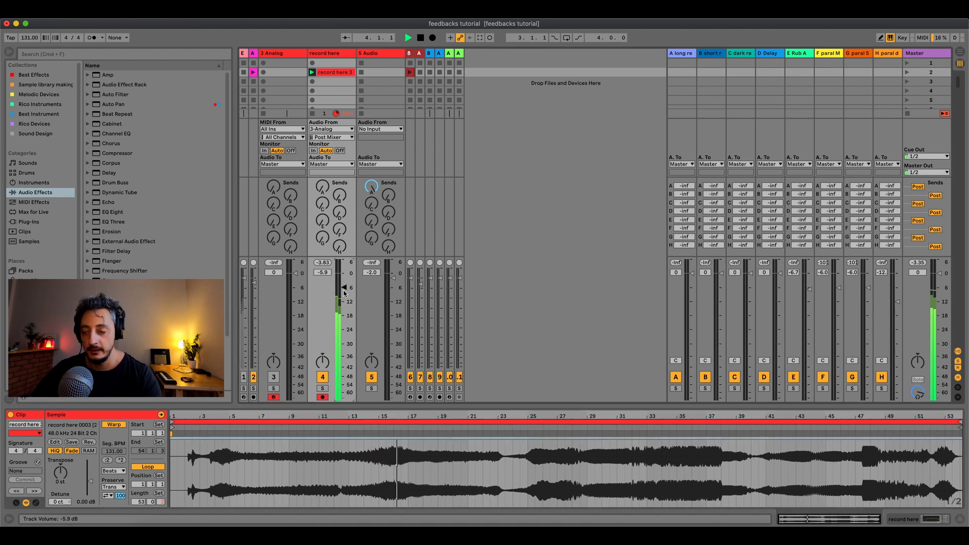
drag(322, 188, 322, 164)
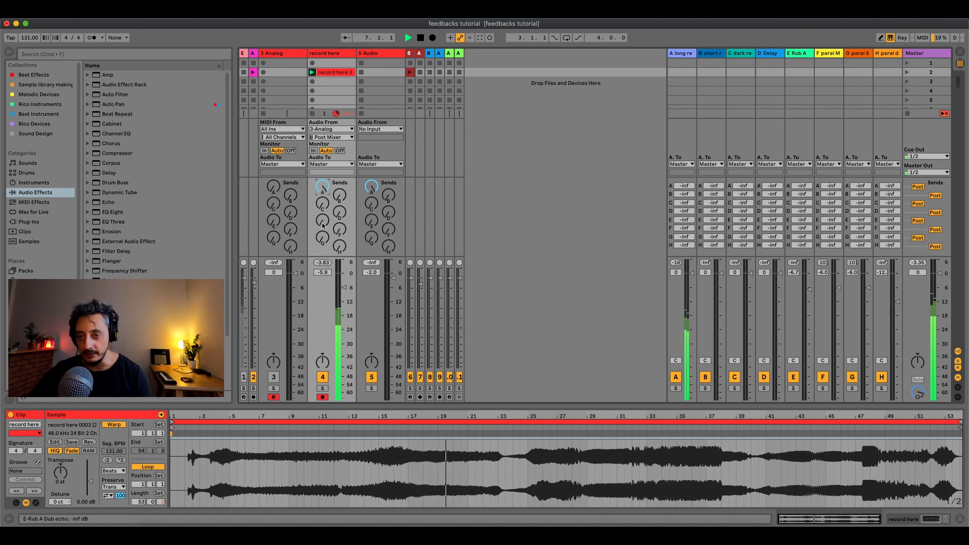
drag(322, 226, 322, 223)
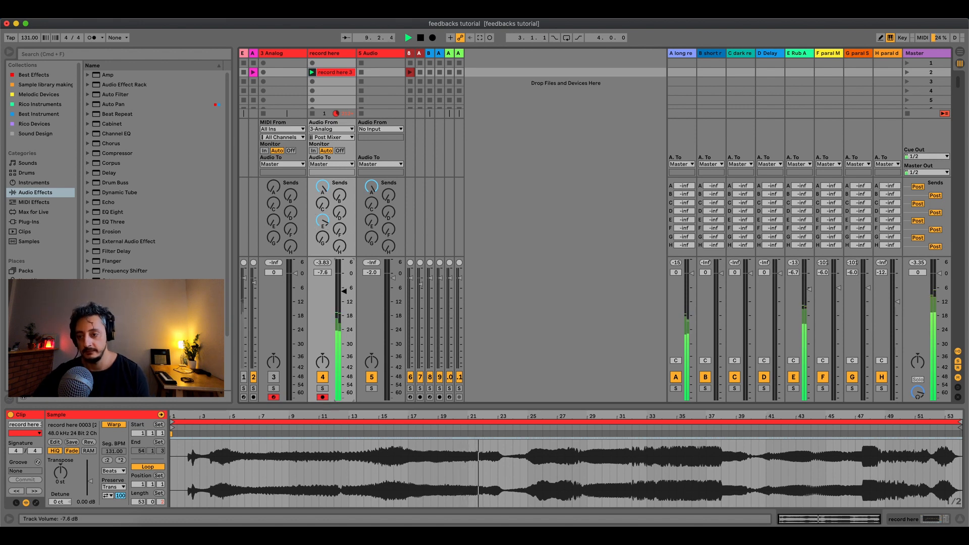
Audition several further sections of the record here clip and raise the track's volume.
click(559, 430)
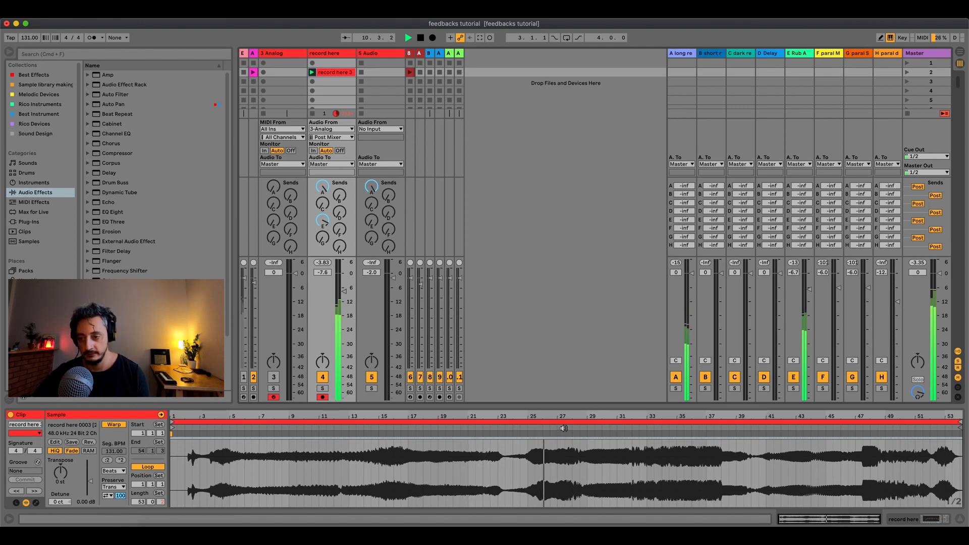
click(611, 429)
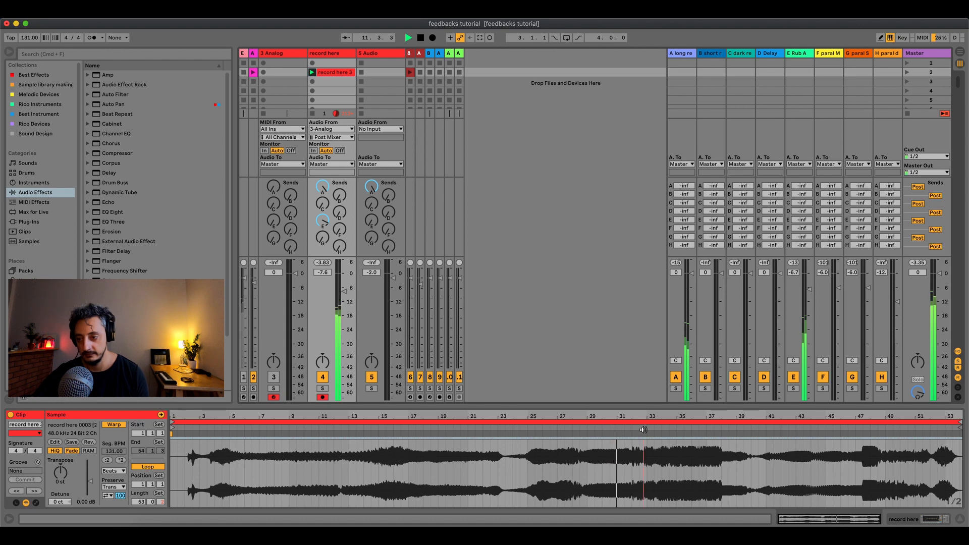
click(644, 429)
click(694, 429)
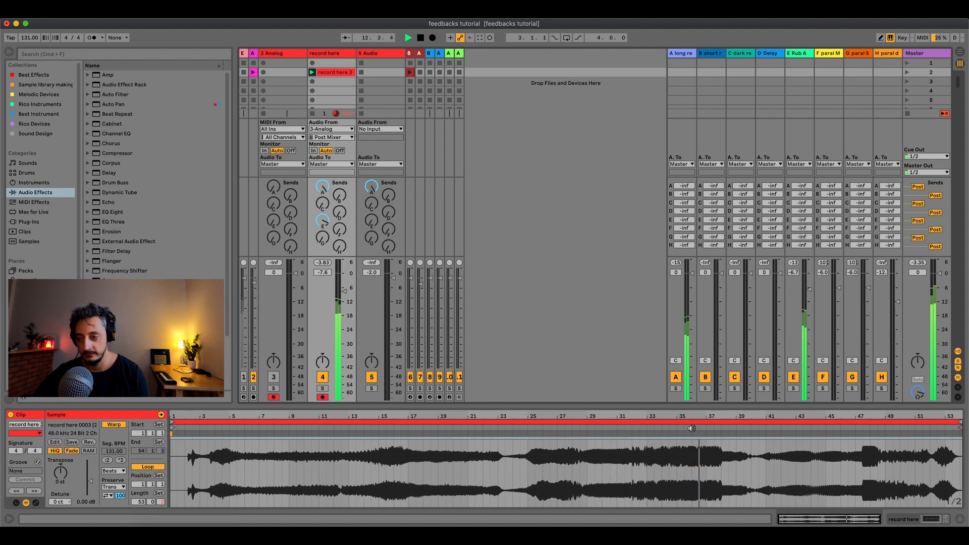
drag(344, 292, 341, 278)
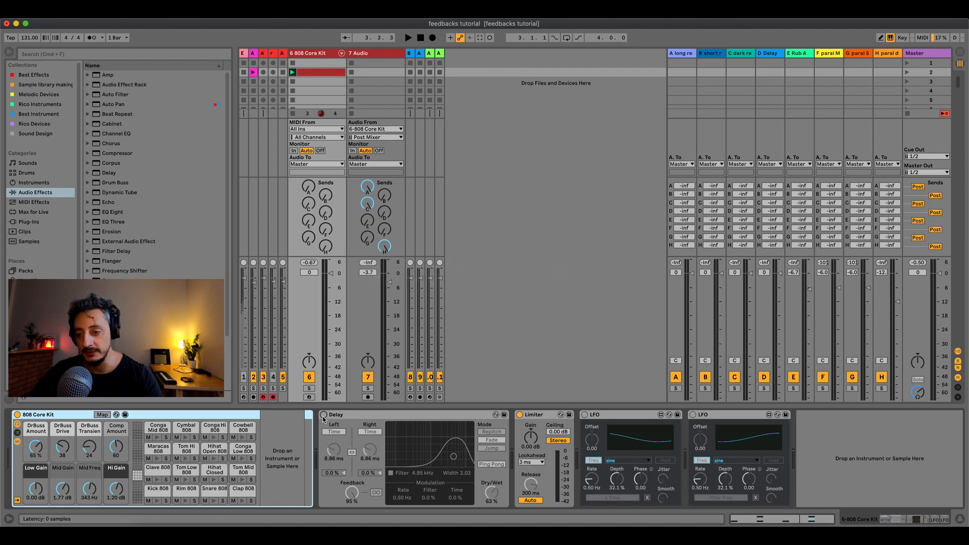
Switch on the Delay and both LFO devices on the 808 Core Kit track and start playback.
click(324, 415)
click(585, 415)
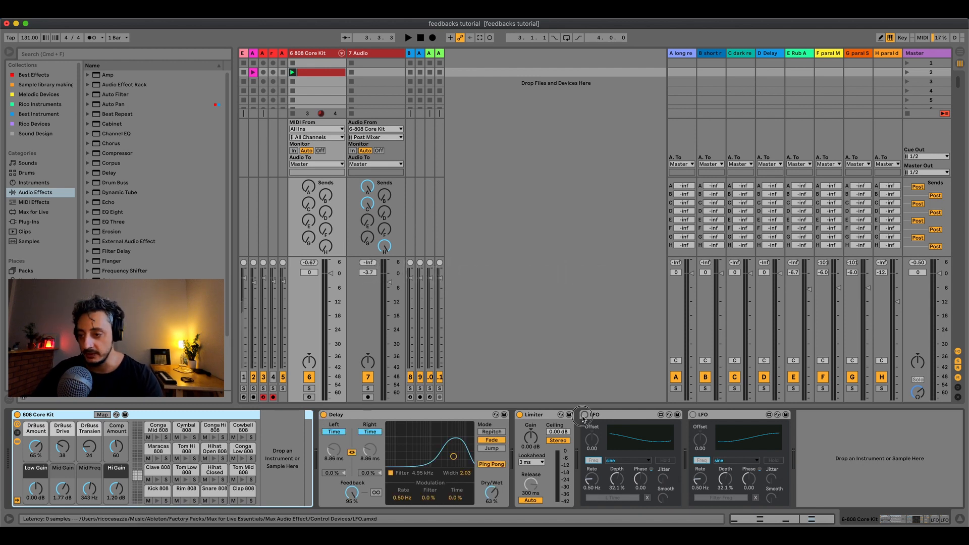
click(693, 415)
key(space)
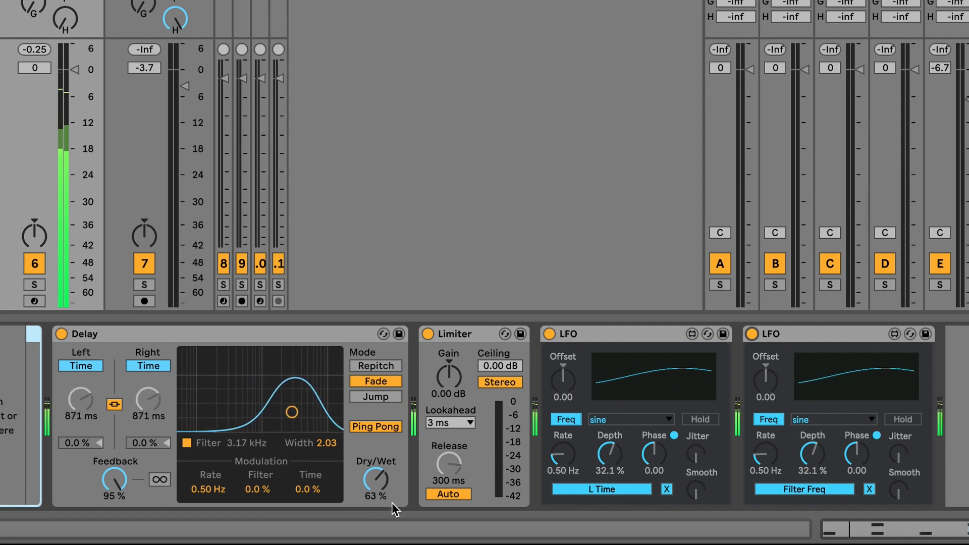
Switch the Delay to Repitch mode with a filter width of 2.09 and turn off both LFOs.
click(376, 365)
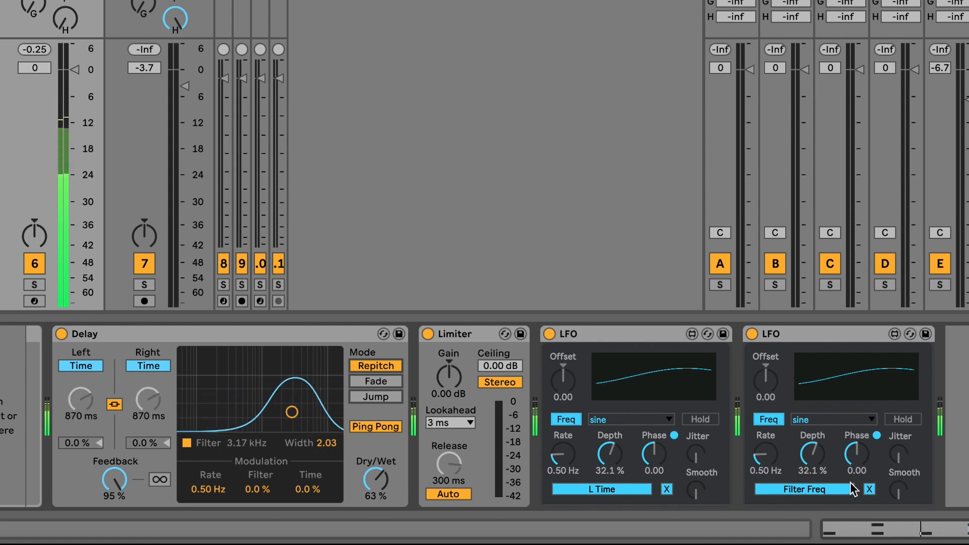
mouse_move(326, 443)
mouse_down()
mouse_move(325, 409)
mouse_move(325, 433)
mouse_up()
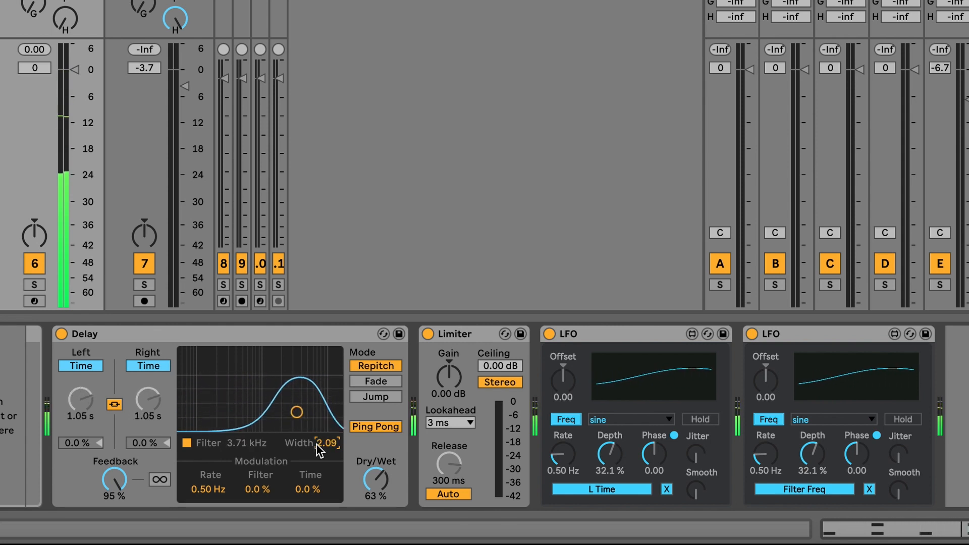
click(621, 334)
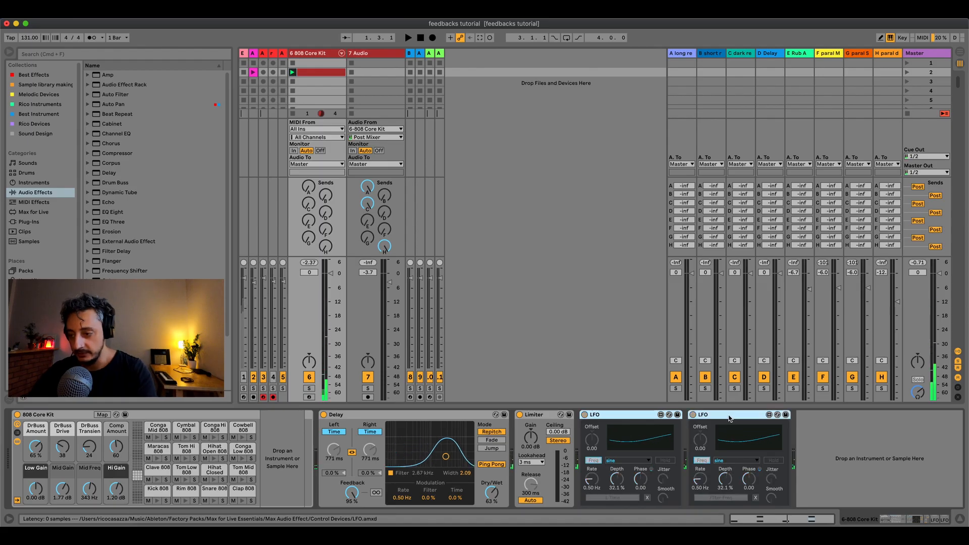
click(648, 499)
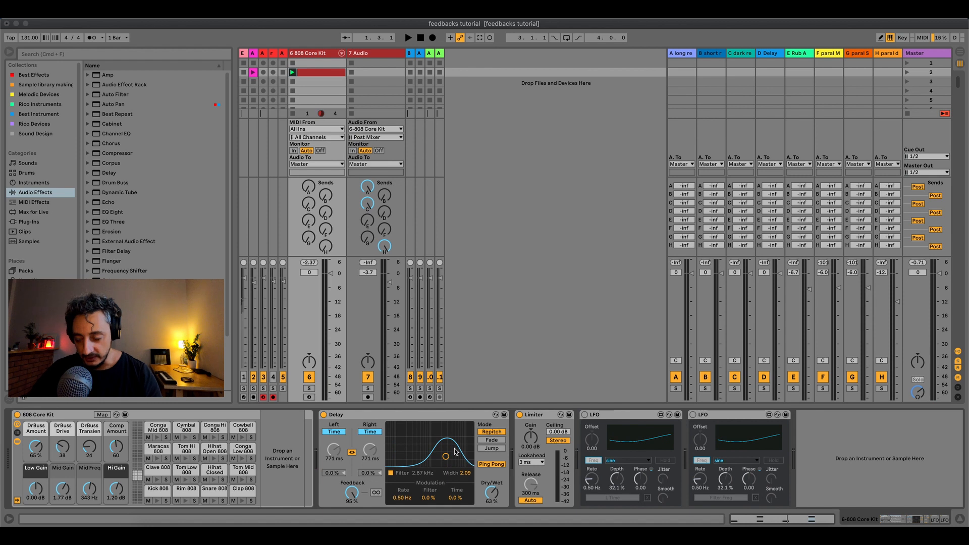
Set the Delay's filter width to 2.96 and Dry/Wet to 59 %, and clear both LFO mappings, leaving the LFOs off.
drag(465, 478, 465, 469)
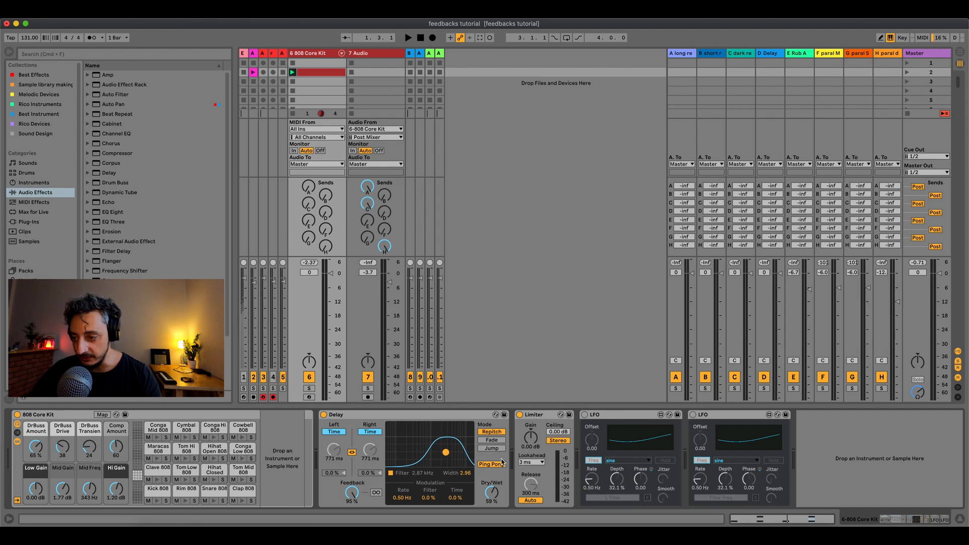
click(585, 414)
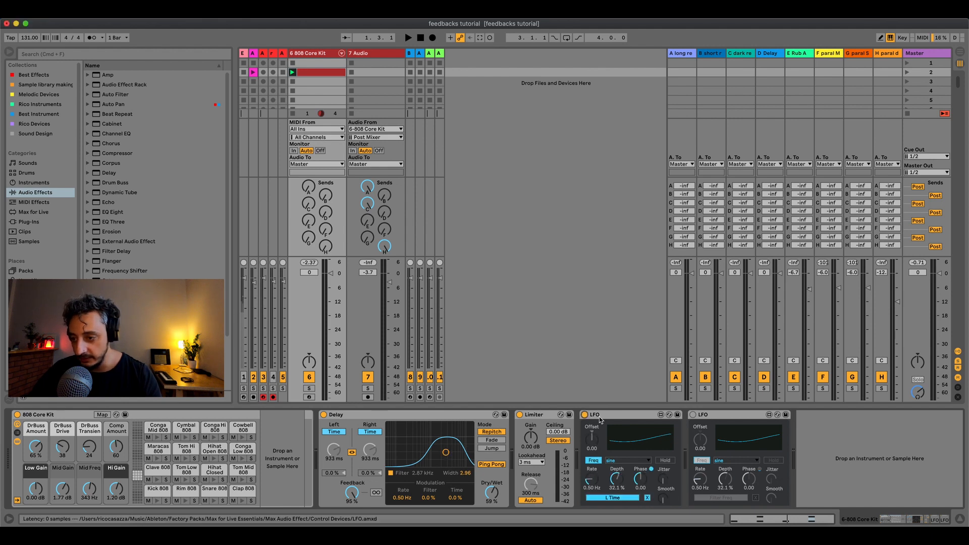
click(692, 415)
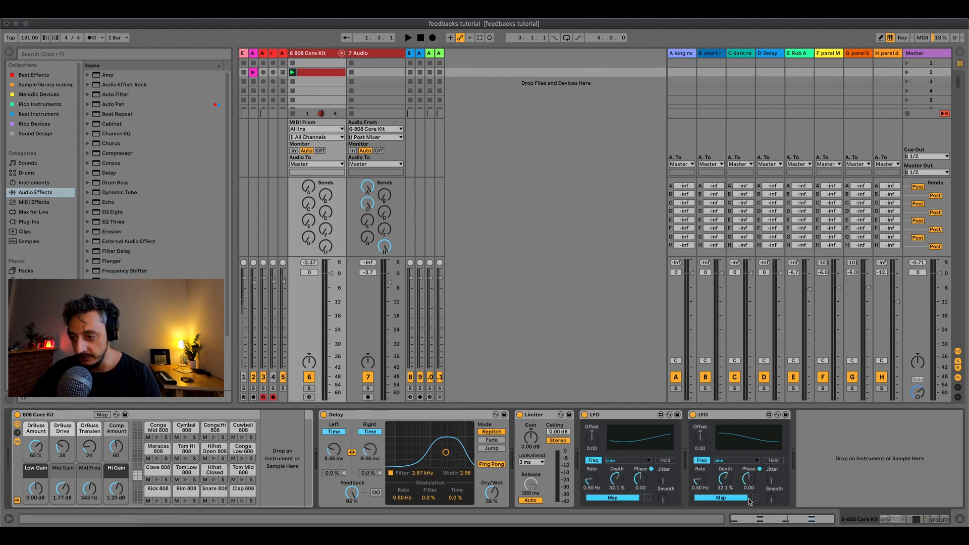
click(692, 415)
click(585, 414)
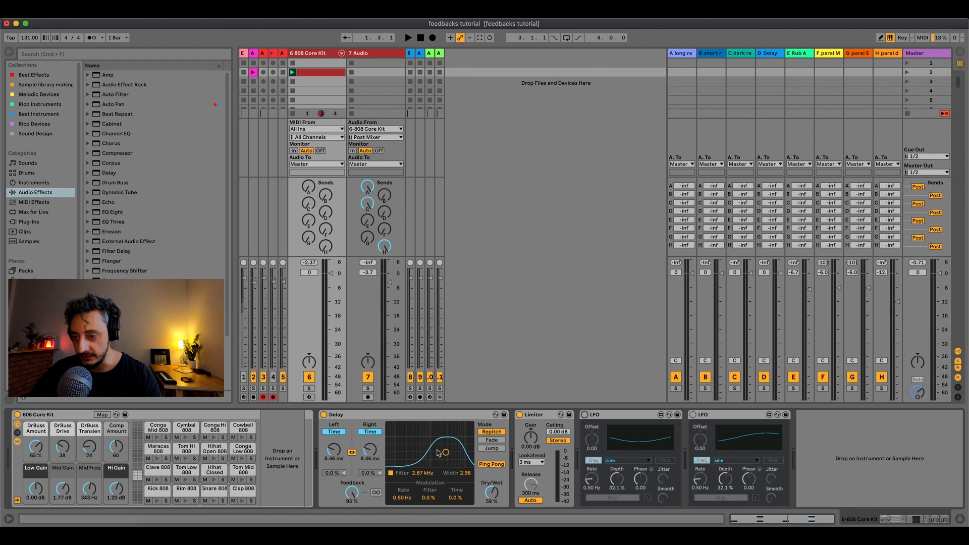
Arm the 808 Core Kit track and set the Delay's filter to 4.49 kHz with a width of 1.17.
click(273, 397)
click(309, 397)
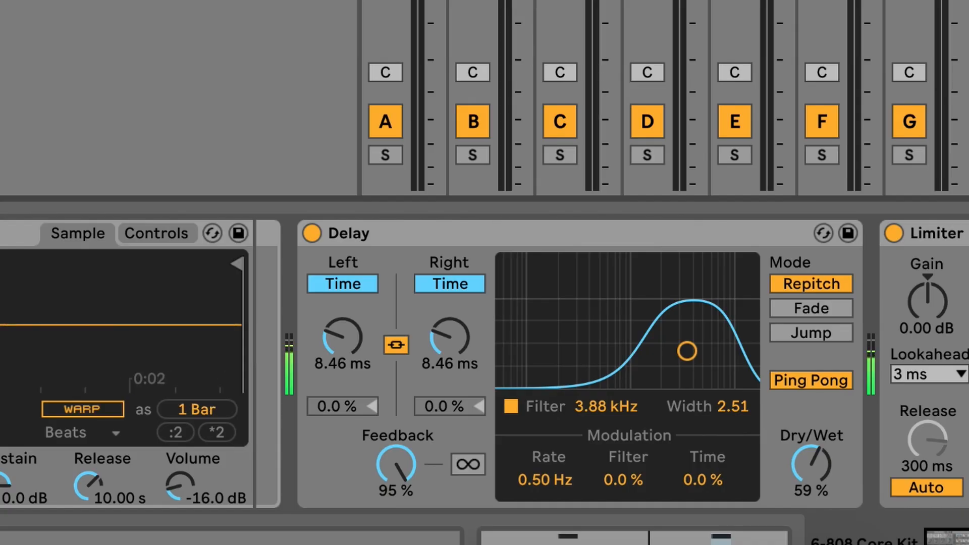
drag(687, 351, 655, 402)
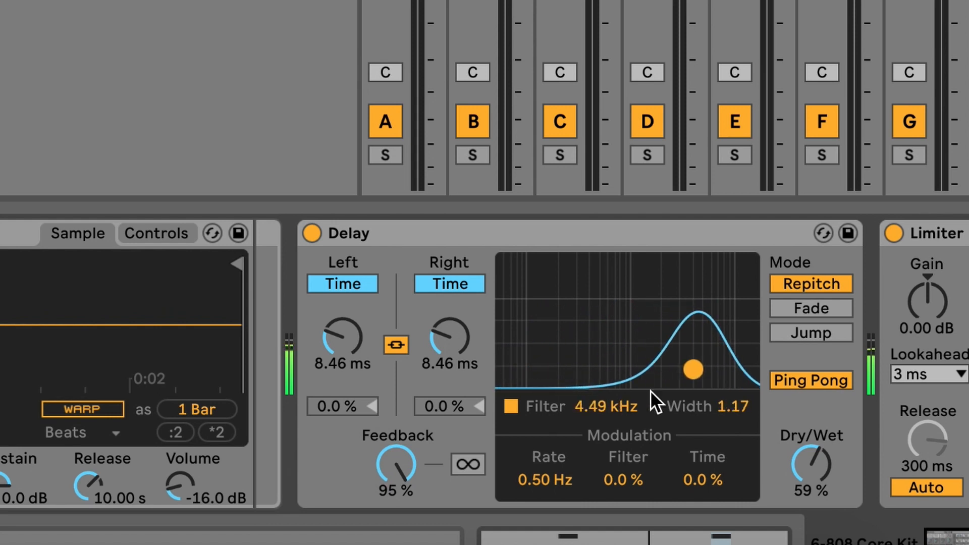
click(406, 463)
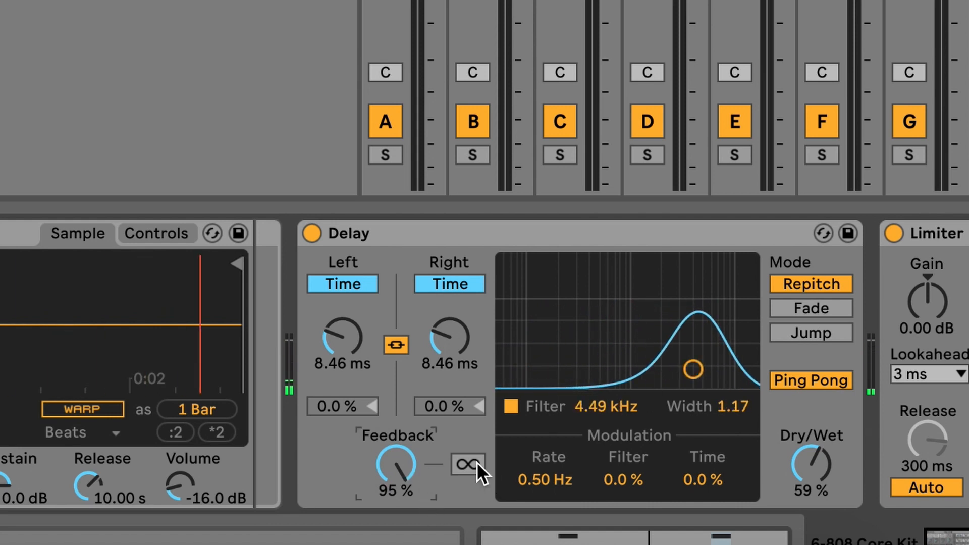
Raise the Delay's linked time to 9.27 ms and briefly try tempo-synced delay times.
drag(444, 332, 449, 294)
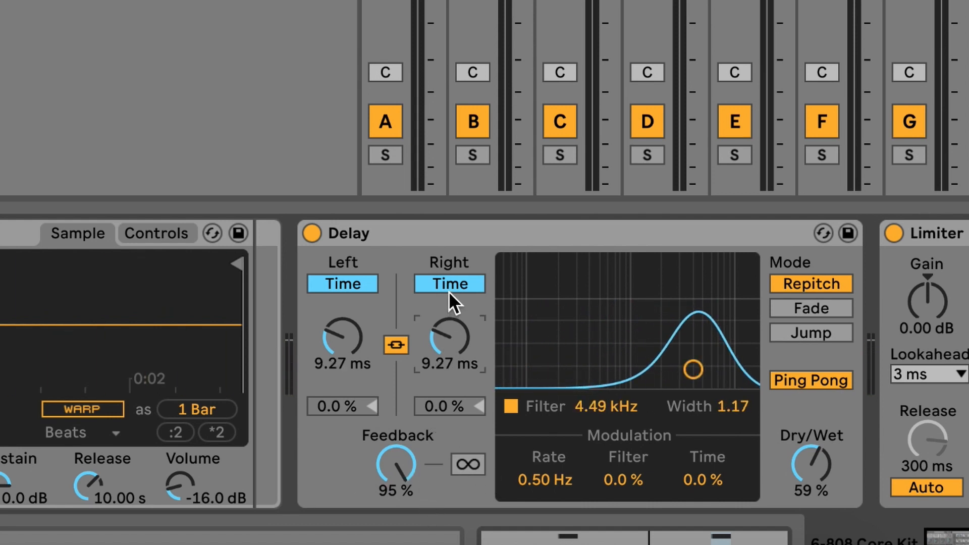
click(449, 291)
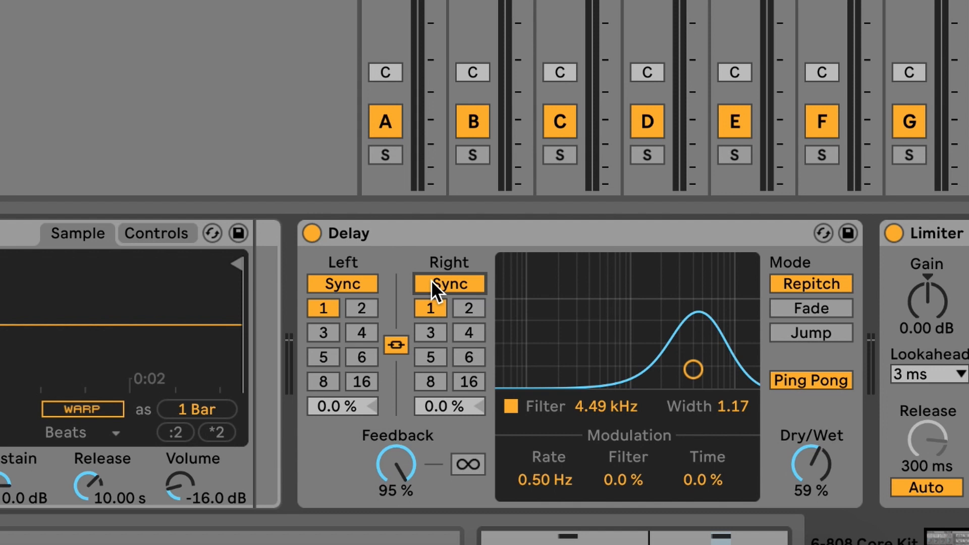
click(433, 283)
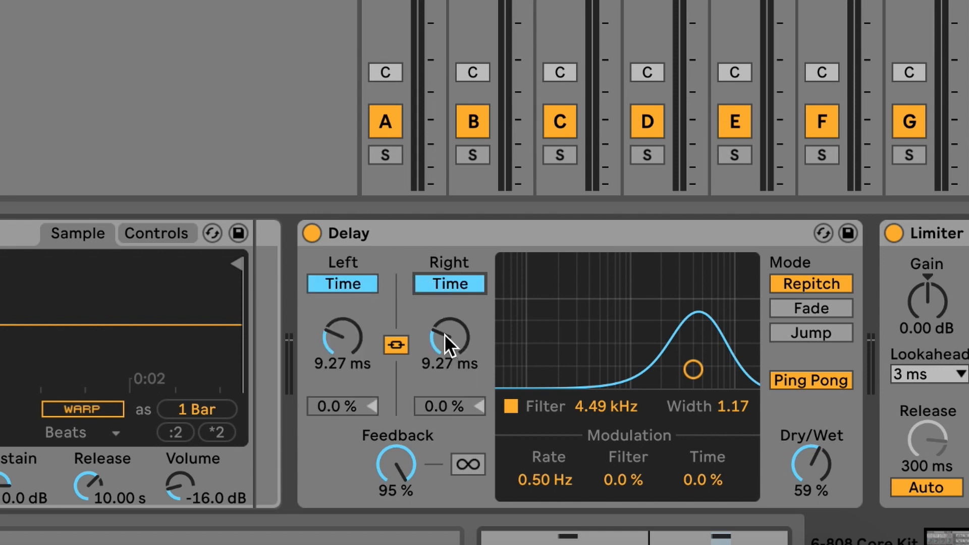
Set the Delay's linked time to 4.83 ms and its filter to 1.00 kHz with a width of 3.52.
mouse_move(444, 334)
mouse_down()
mouse_move(444, 376)
mouse_move(445, 323)
mouse_move(444, 340)
mouse_up()
drag(693, 369, 631, 342)
drag(485, 347, 485, 369)
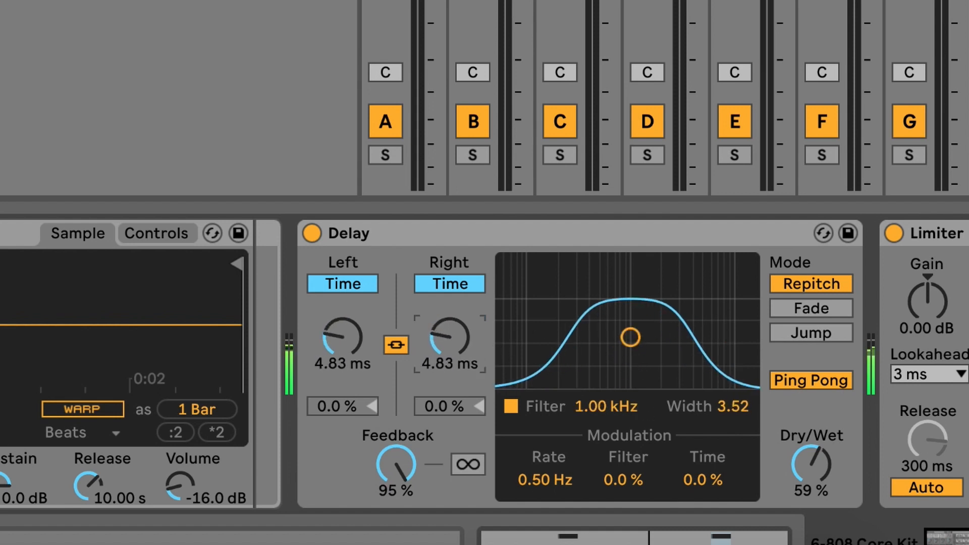
click(404, 469)
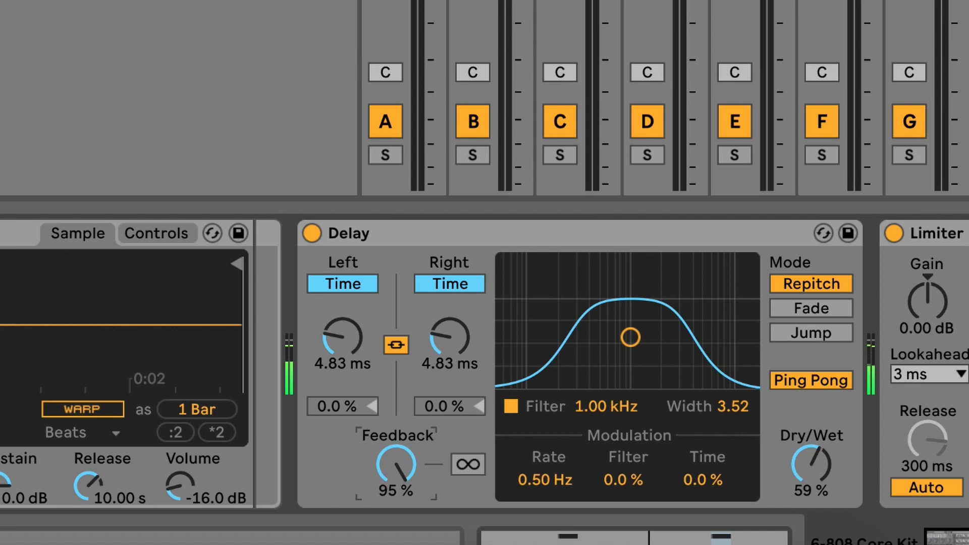
Set the Delay's filter to 1.73 kHz and turn on infinite feedback.
click(463, 472)
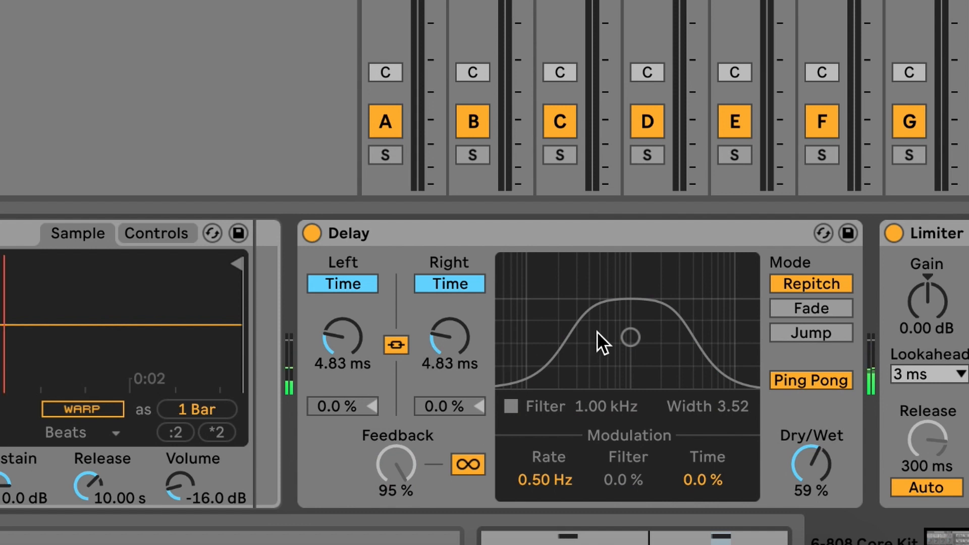
drag(631, 337, 654, 337)
click(461, 457)
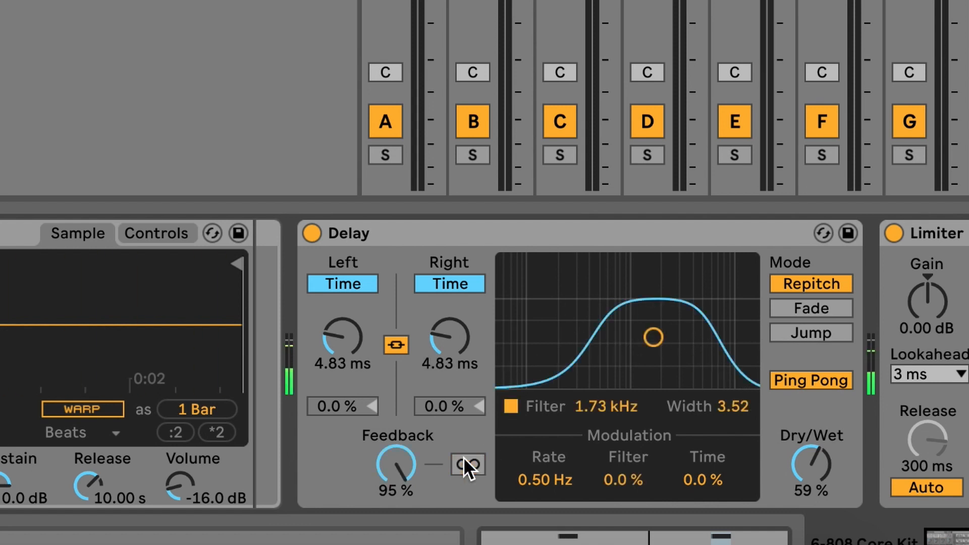
click(464, 462)
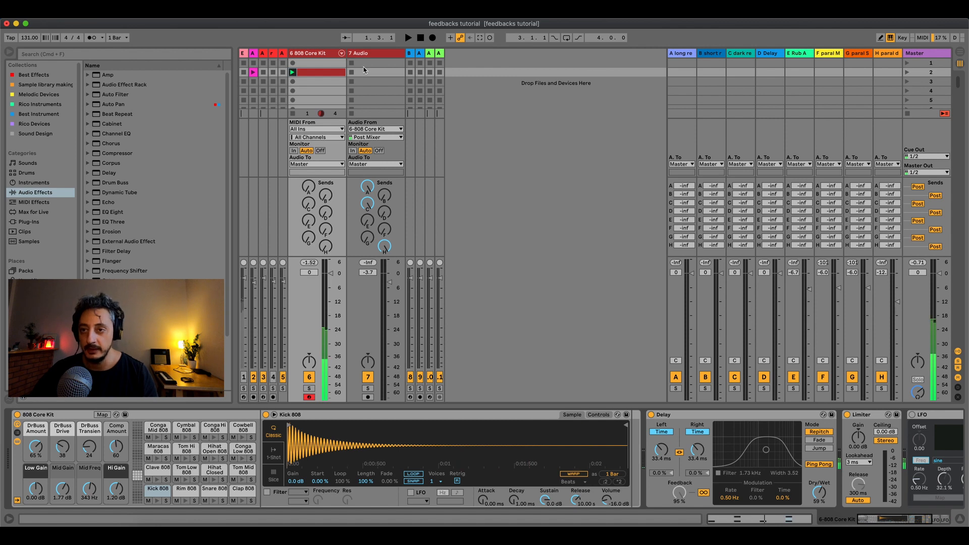
Route 6-808 Core Kit into the 7 Audio track, record the frozen feedback into its second clip slot, and stop.
click(362, 61)
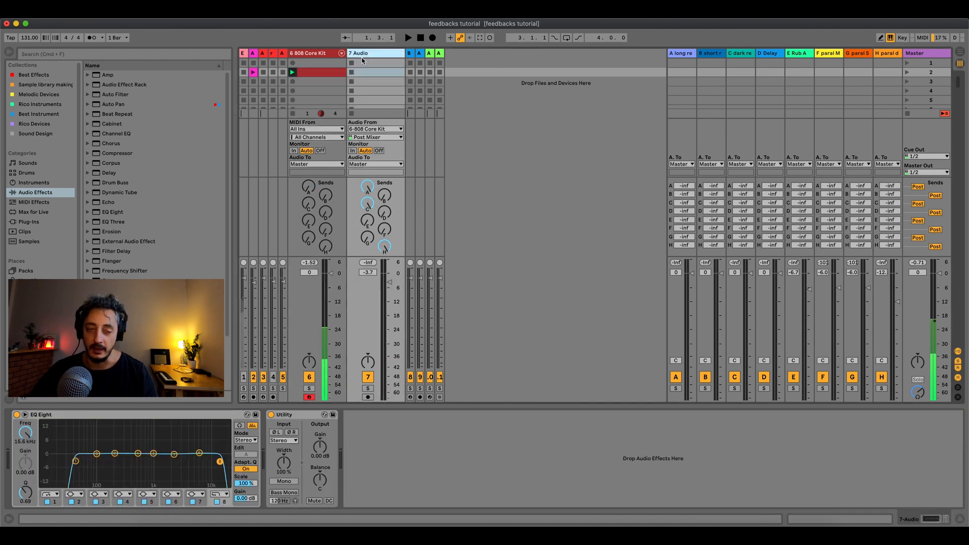
click(374, 130)
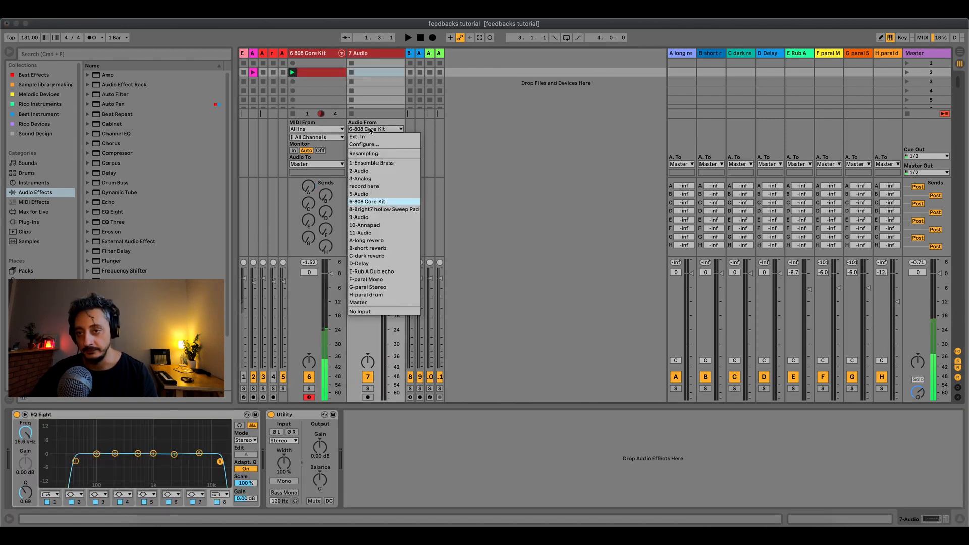
click(399, 202)
click(351, 72)
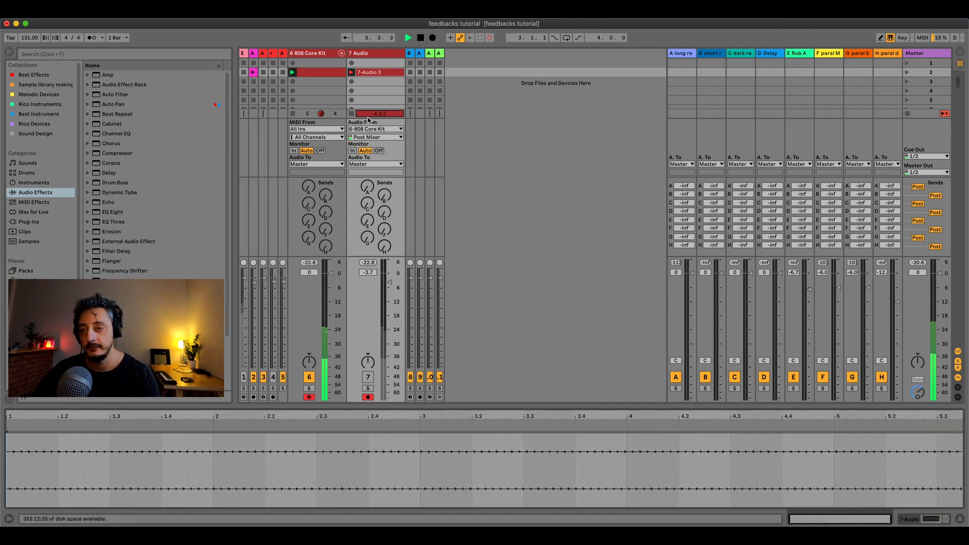
key(space)
Deactivate the 808 Core Kit track and play back the newly recorded feedback clip.
click(312, 377)
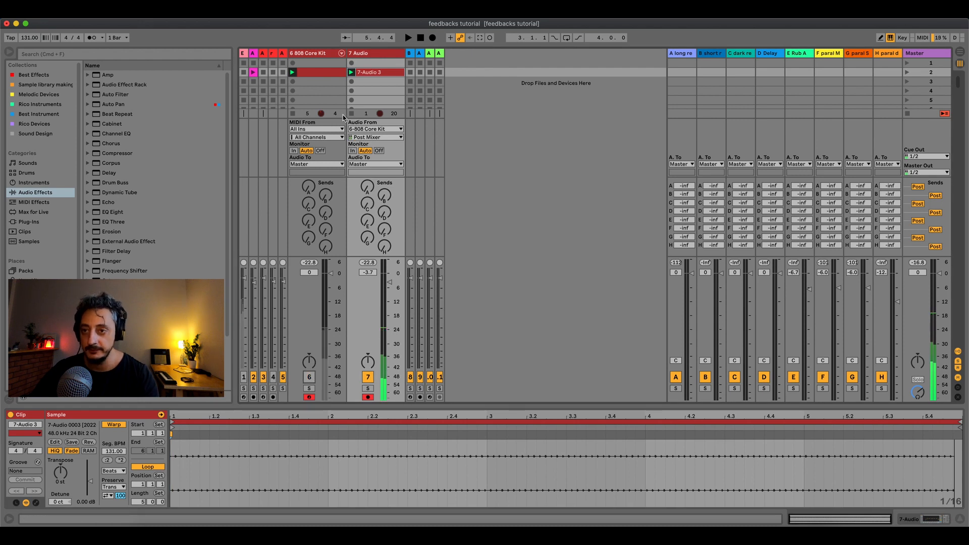
click(178, 444)
key(space)
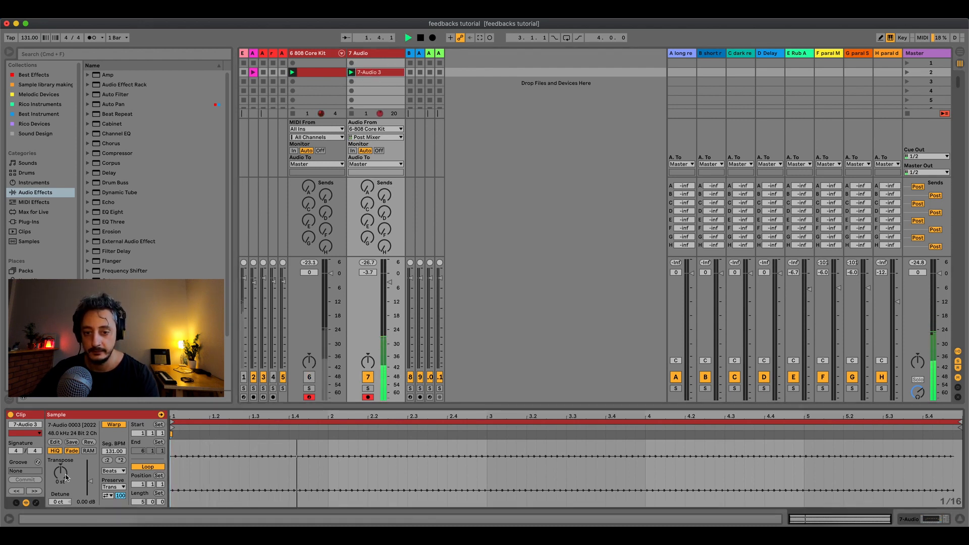
Sweep the recorded clip's transposition up to 48 st and bring it down to 5 st.
drag(60, 472, 61, 404)
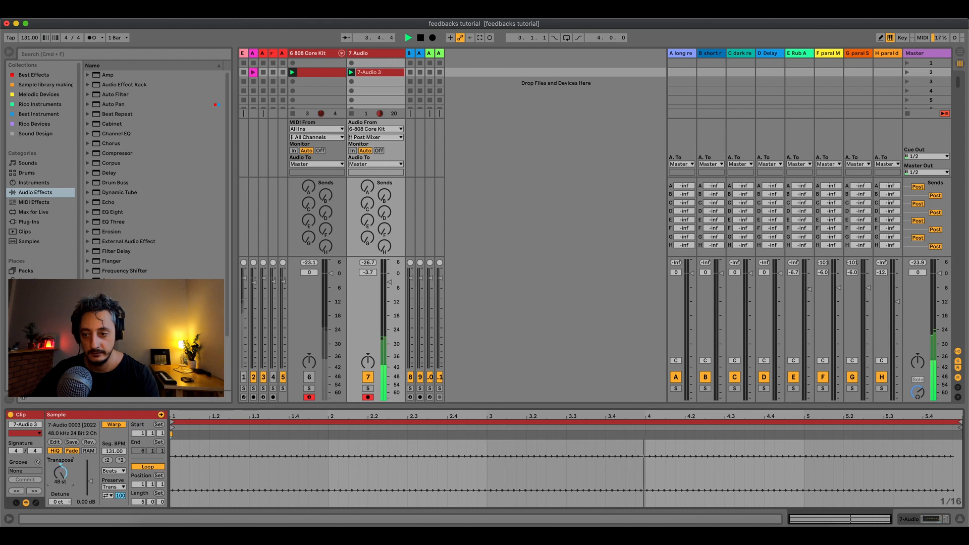
drag(60, 472, 61, 484)
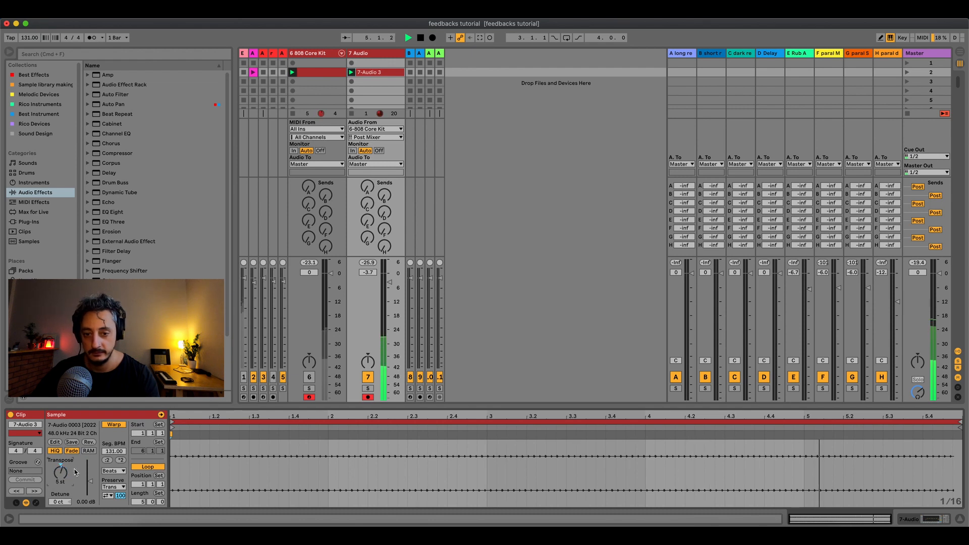
Delete the recorded feedback clip from the 7 Audio track.
right_click(380, 72)
click(396, 118)
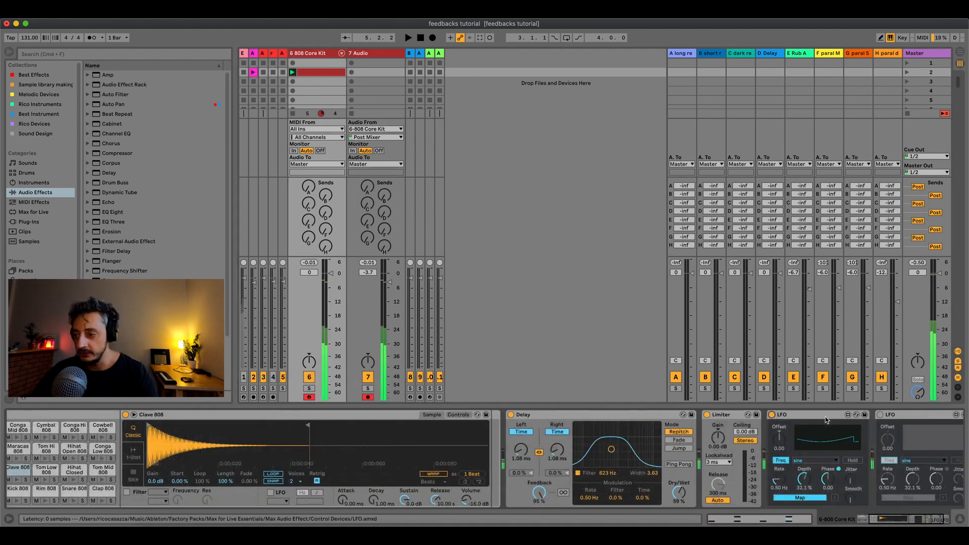
Turn on the second LFO and map the two LFOs to the Delay's filter frequency and left delay time.
click(880, 414)
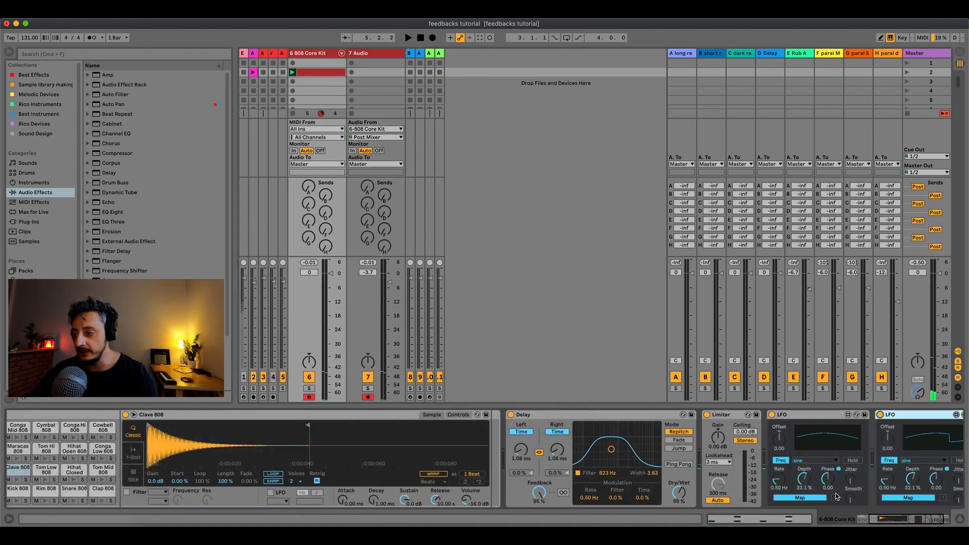
click(811, 498)
click(607, 474)
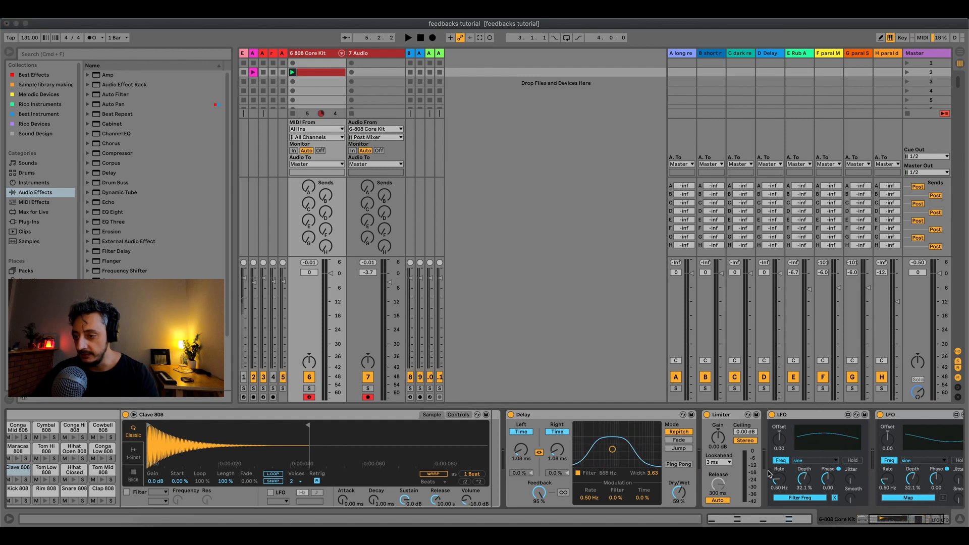
click(564, 459)
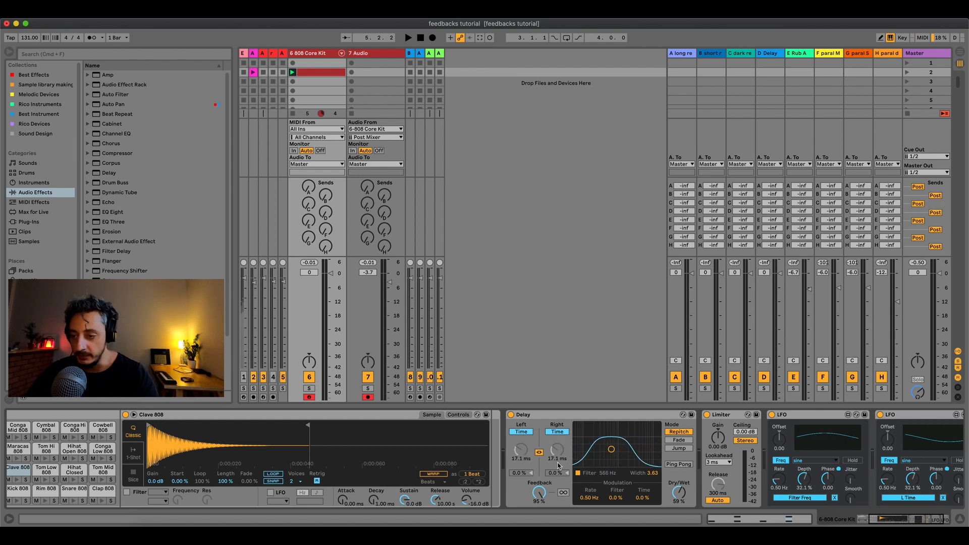
click(559, 458)
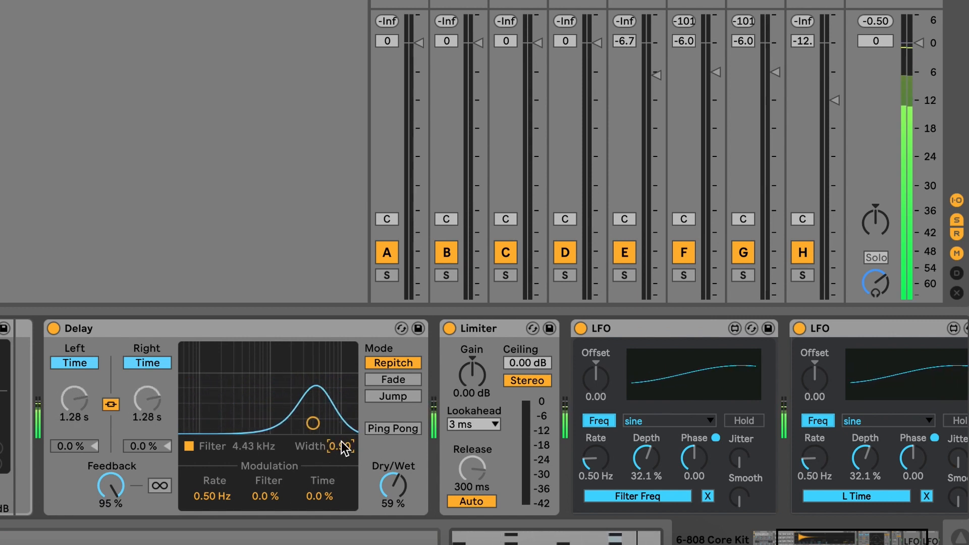
Toggle the Delay's infinite feedback on and off twice to audition the frozen, modulated sound.
click(155, 486)
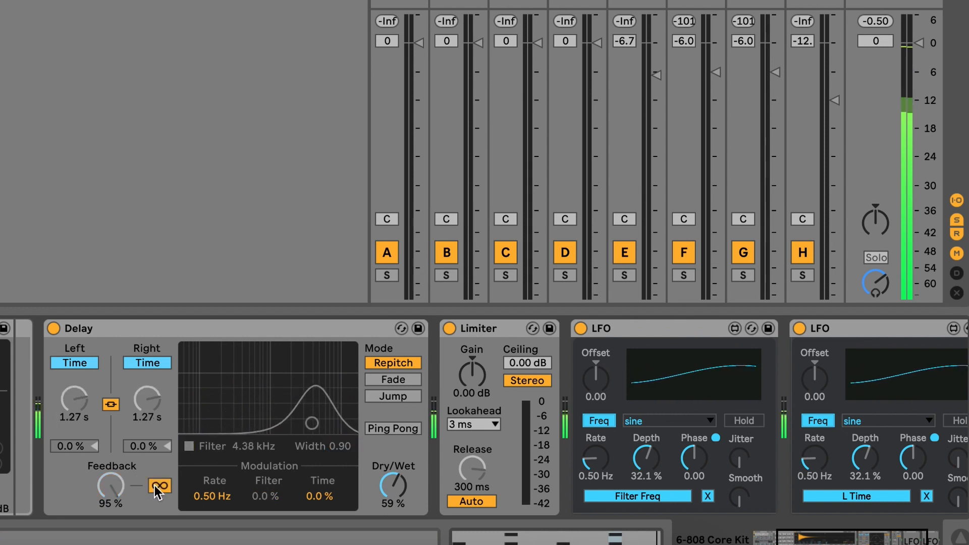
click(154, 484)
click(154, 484)
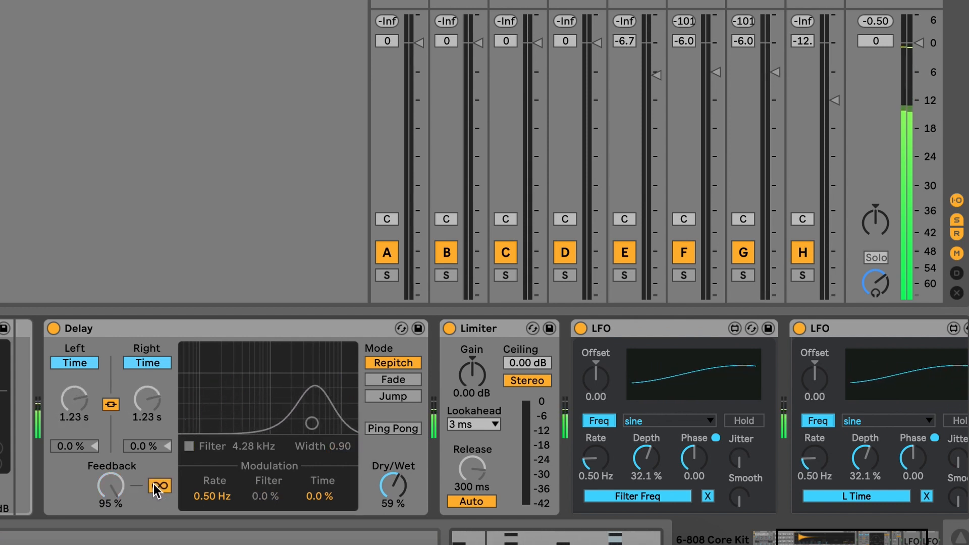
click(155, 485)
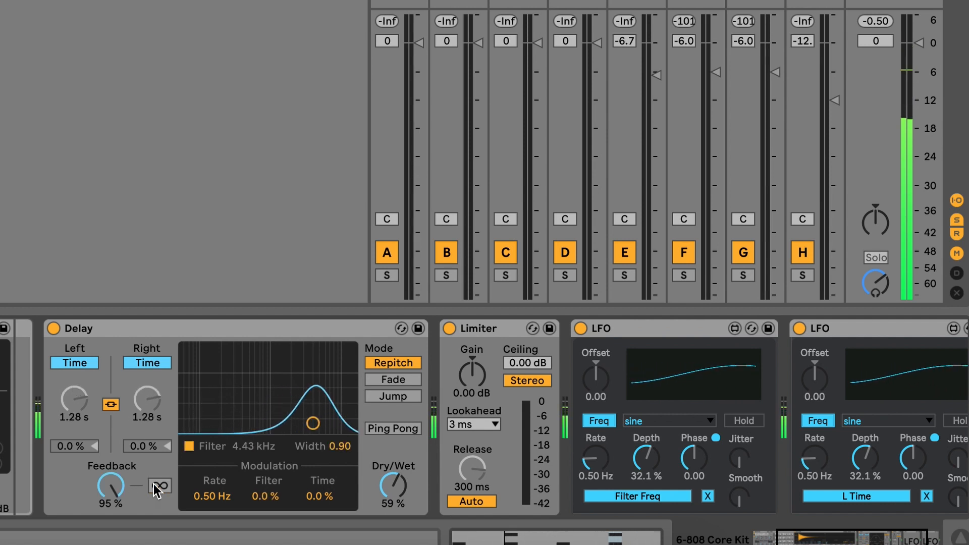
Turn on the Delay's Ping Pong mode, and raise its Dry/Wet to 100 % before bringing it back down.
click(403, 433)
drag(400, 488, 399, 486)
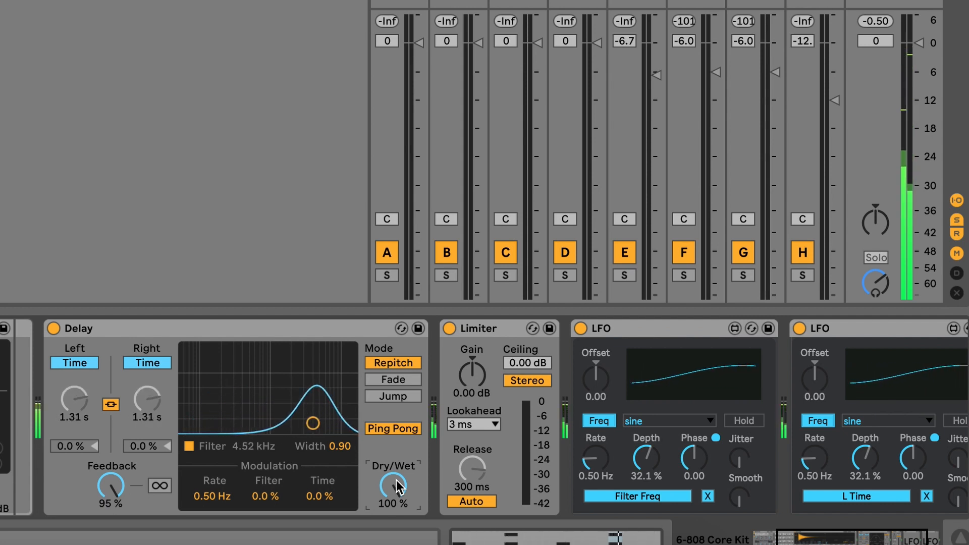
drag(399, 487, 399, 515)
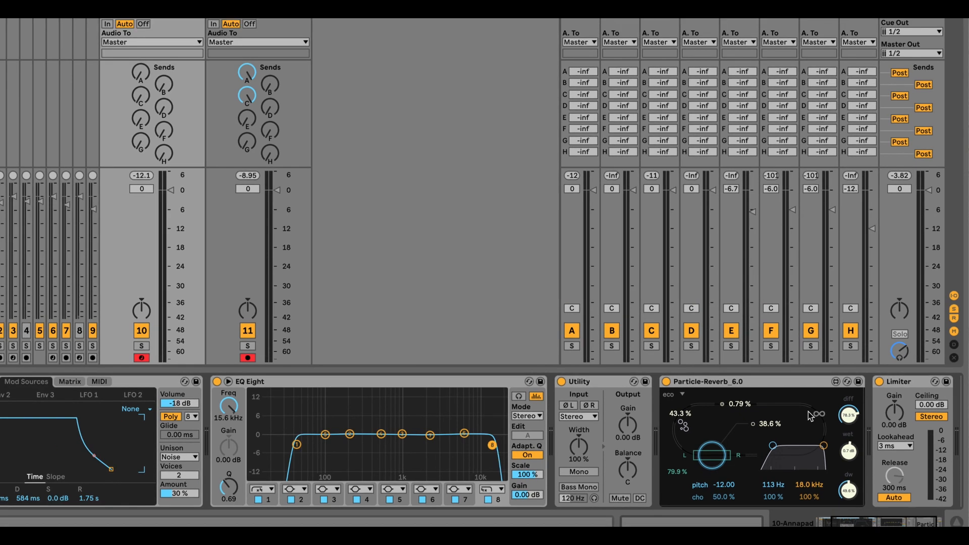
Fold the EQ Eight and Utility devices, and set Particle-Reverb's wet level to 3.5 dB and low cut to 85.7 Hz.
double_click(482, 381)
double_click(274, 384)
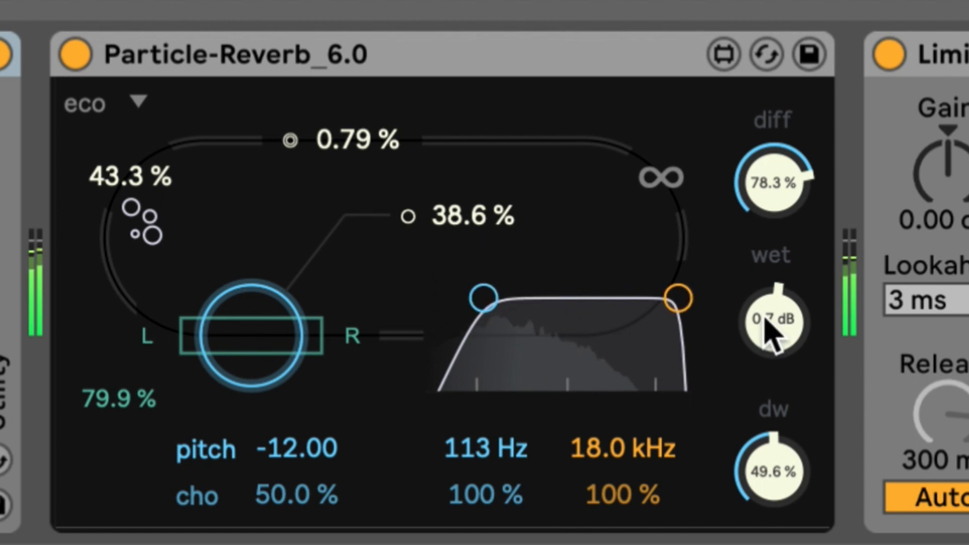
drag(762, 318, 761, 303)
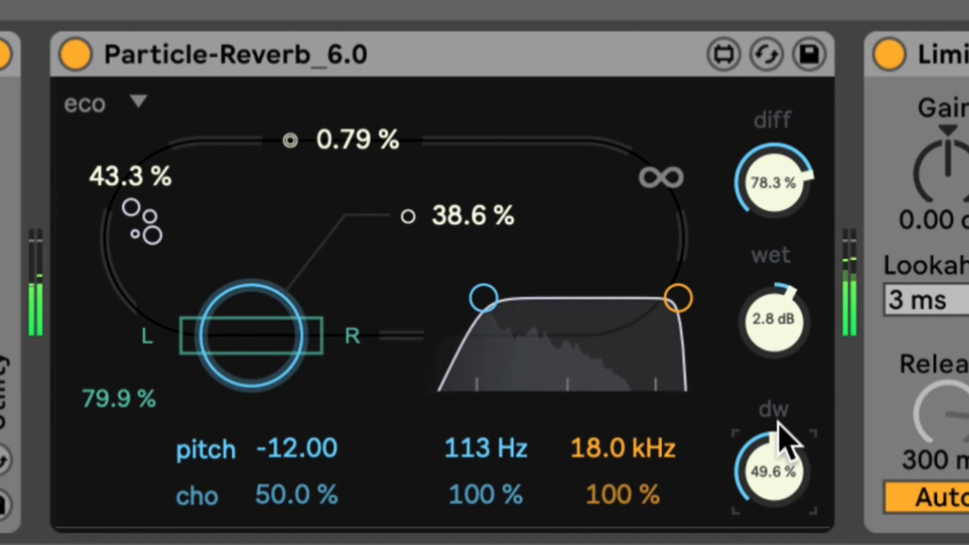
mouse_move(771, 348)
mouse_down()
mouse_move(771, 371)
mouse_move(771, 338)
mouse_up()
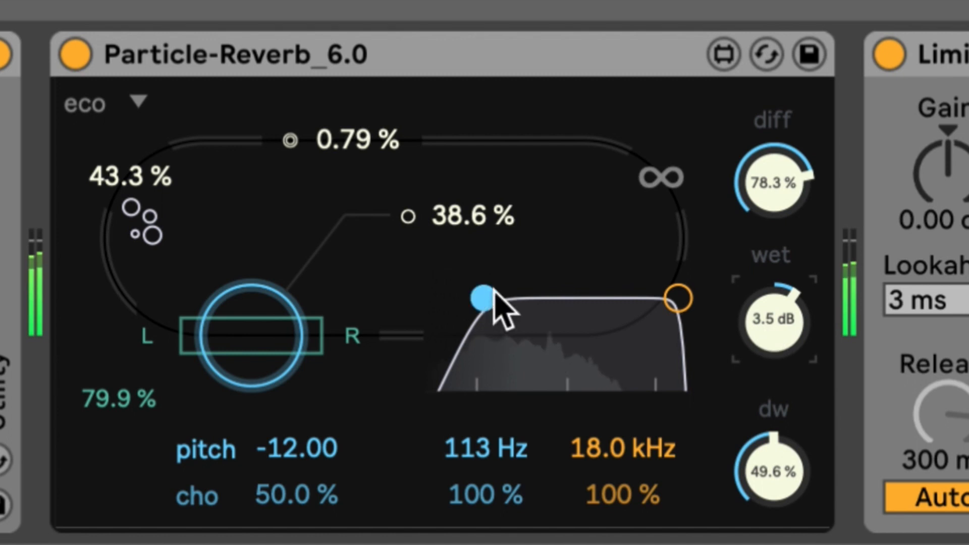
drag(493, 296, 471, 299)
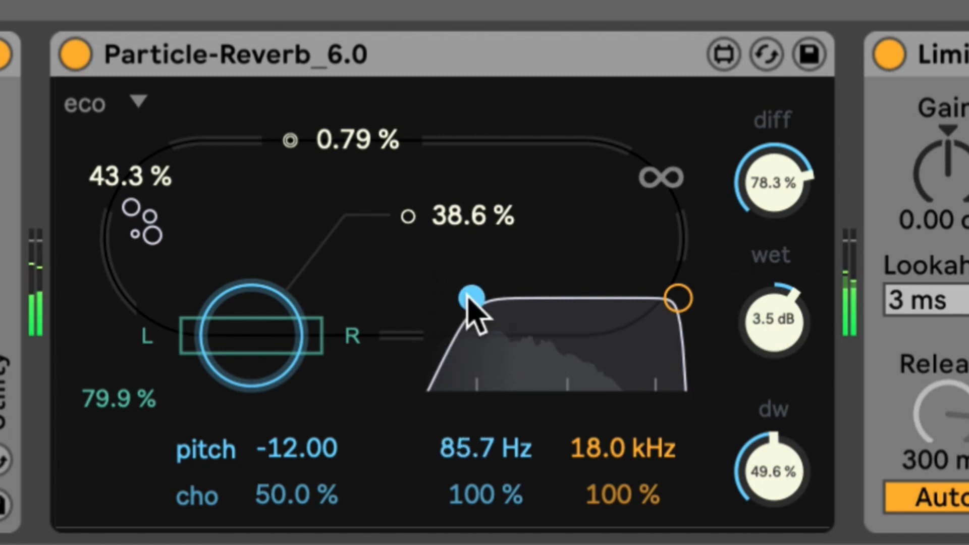
click(444, 216)
Set Particle-Reverb's bubbles amount to 100 %, its double-ring value to 58.3 % and its single-ring value to 70.9 %.
click(123, 214)
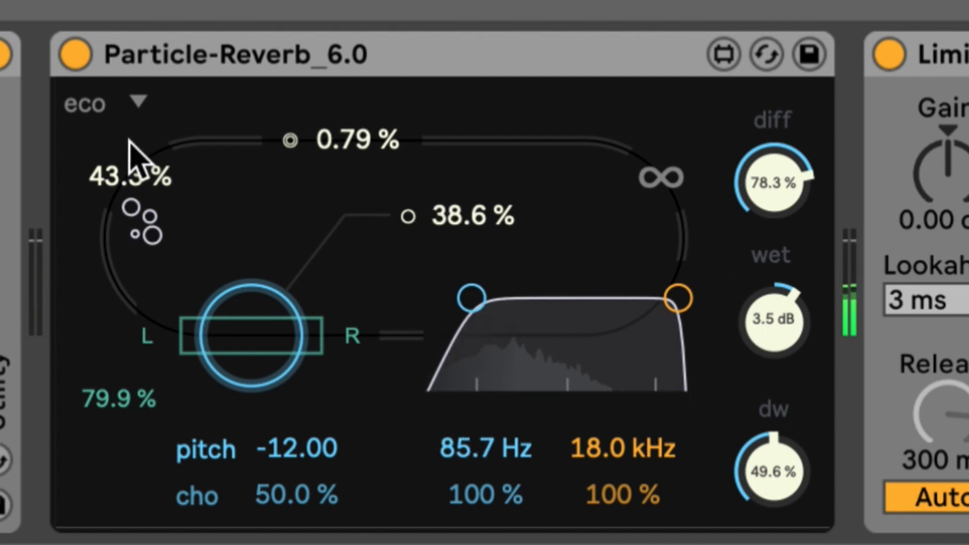
drag(133, 166, 133, 107)
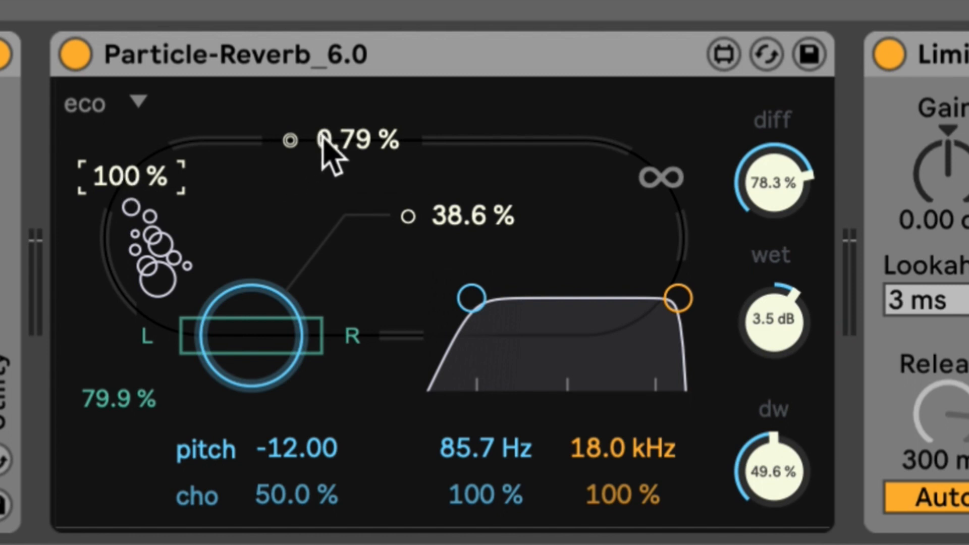
drag(323, 141, 324, 87)
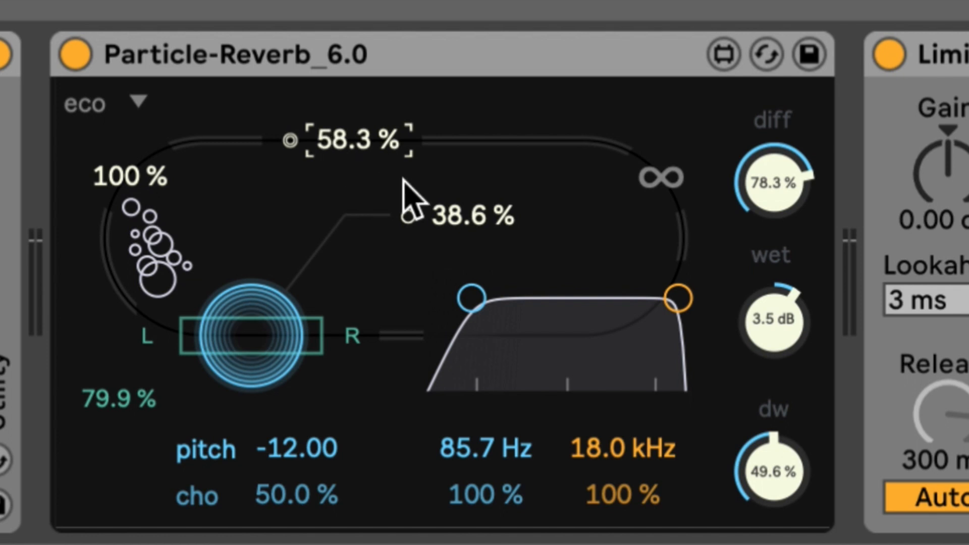
drag(452, 207, 452, 179)
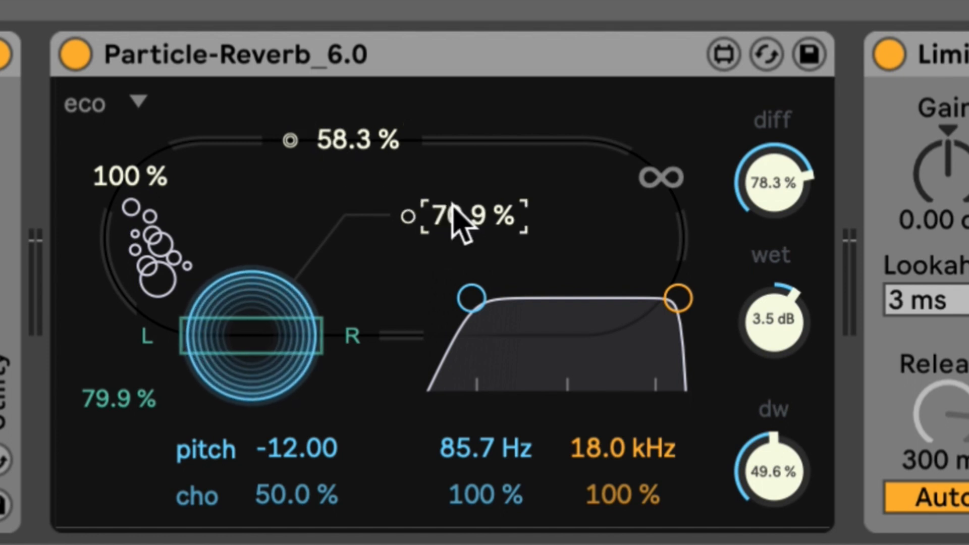
Set Particle-Reverb's pitch to 12.00.
click(312, 447)
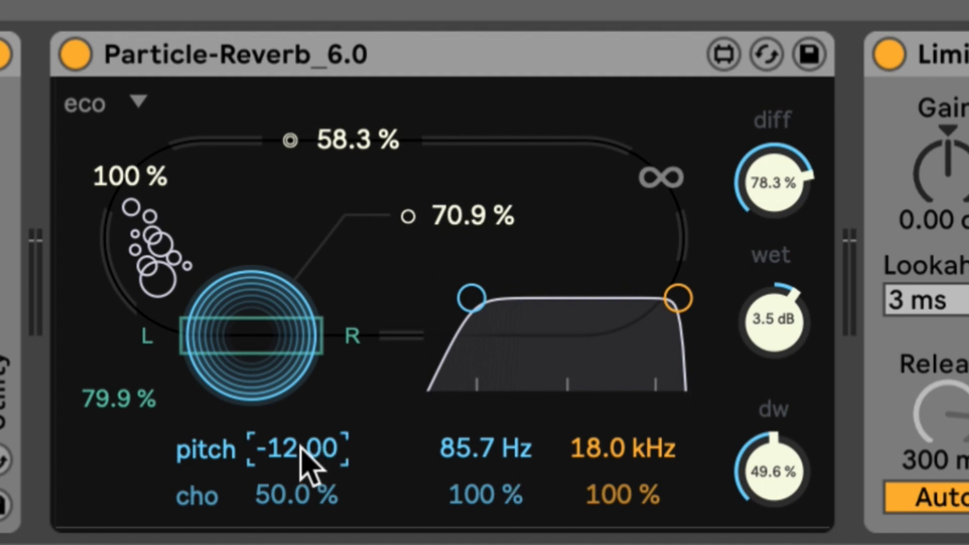
text(12)
key(Return)
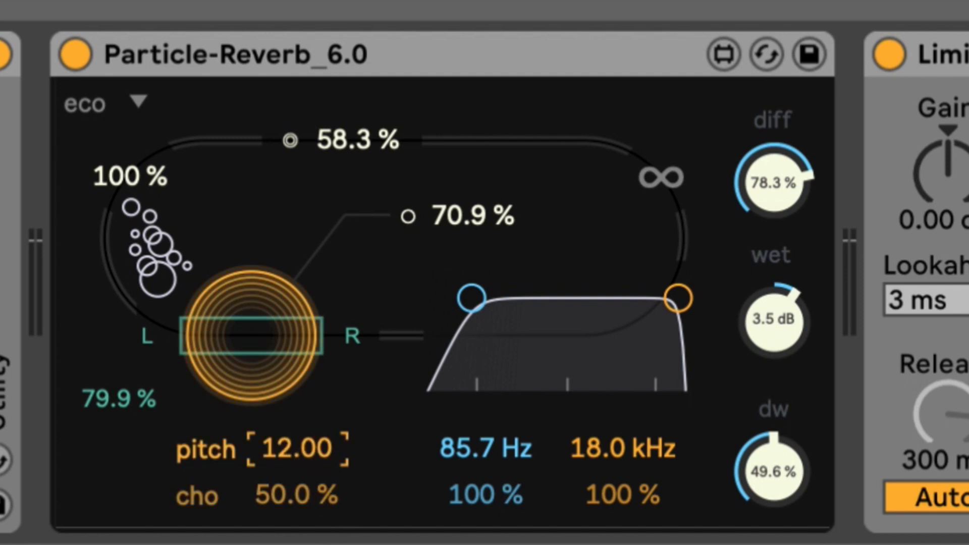
key(space)
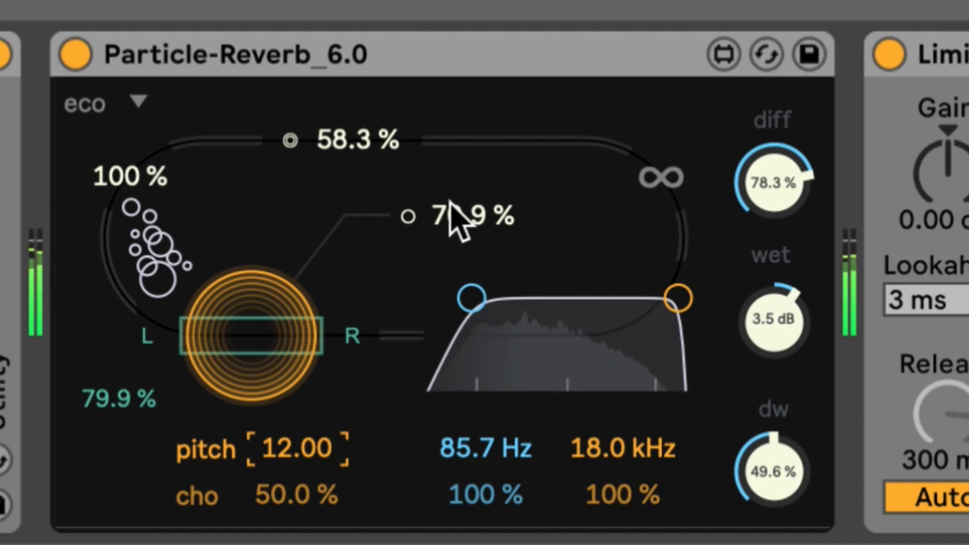
Raise Particle-Reverb's single-ring and double-ring values to 100 %, and lower its cho amount to 14.2 %.
drag(456, 218, 456, 192)
drag(361, 139, 361, 111)
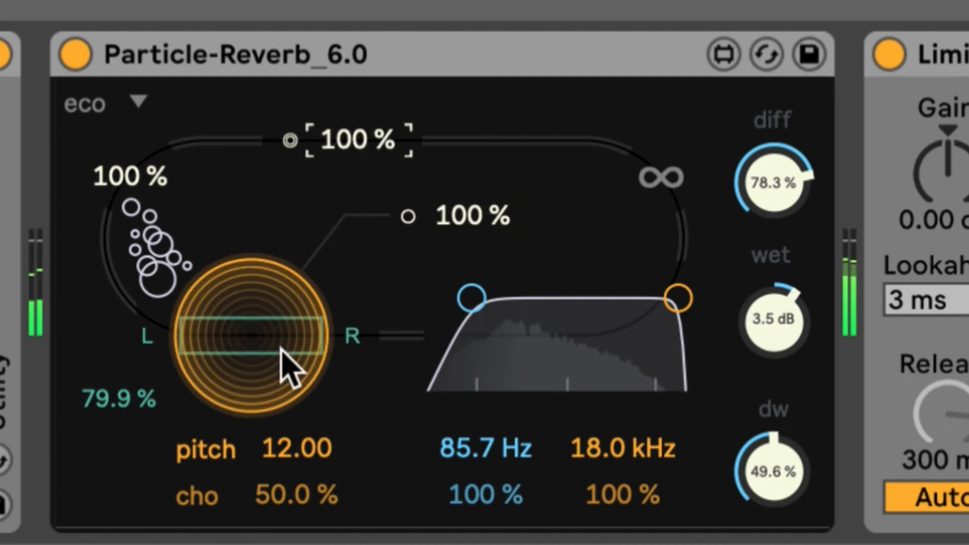
drag(279, 490, 280, 531)
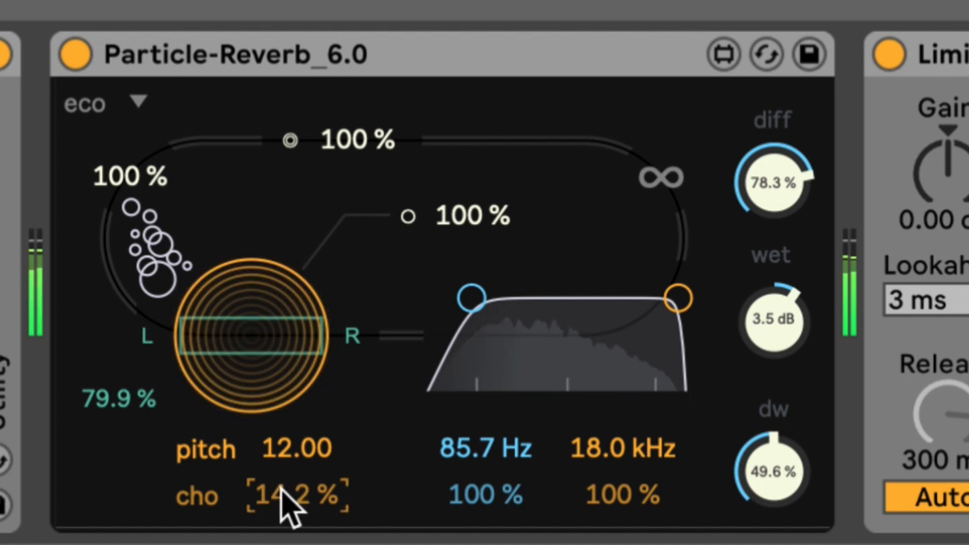
Turn on Particle-Reverb's infinite freeze, record it into the 11 Audio track's slot in scene 4, and stop.
click(665, 176)
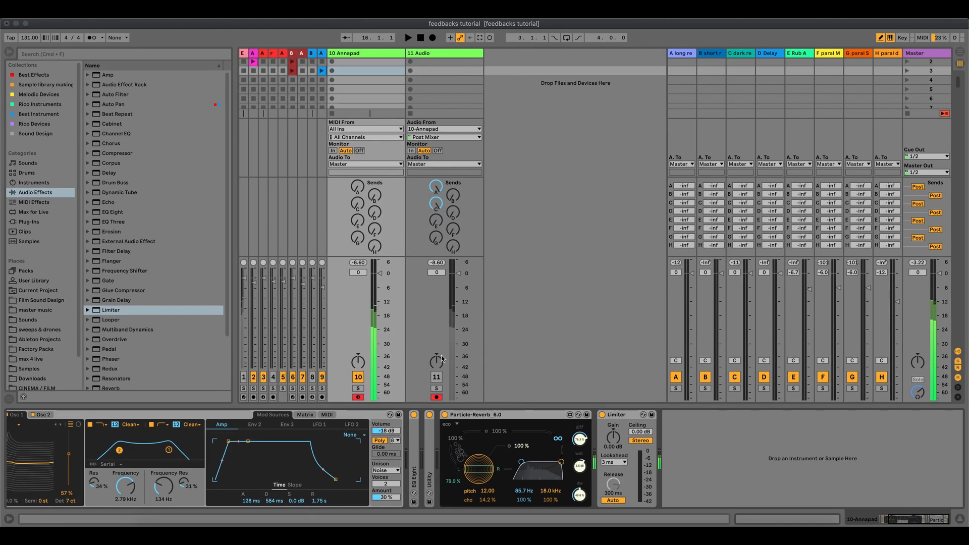
click(411, 84)
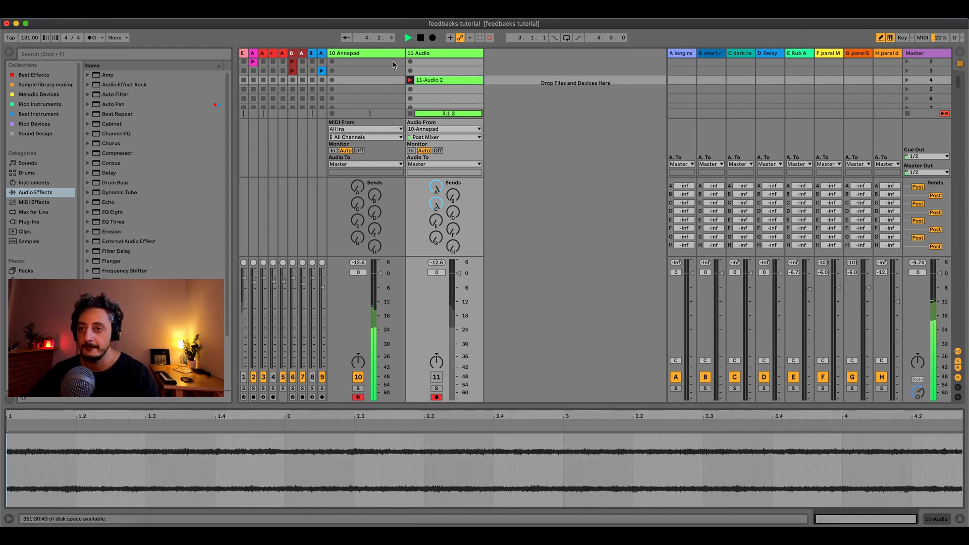
click(370, 55)
click(417, 54)
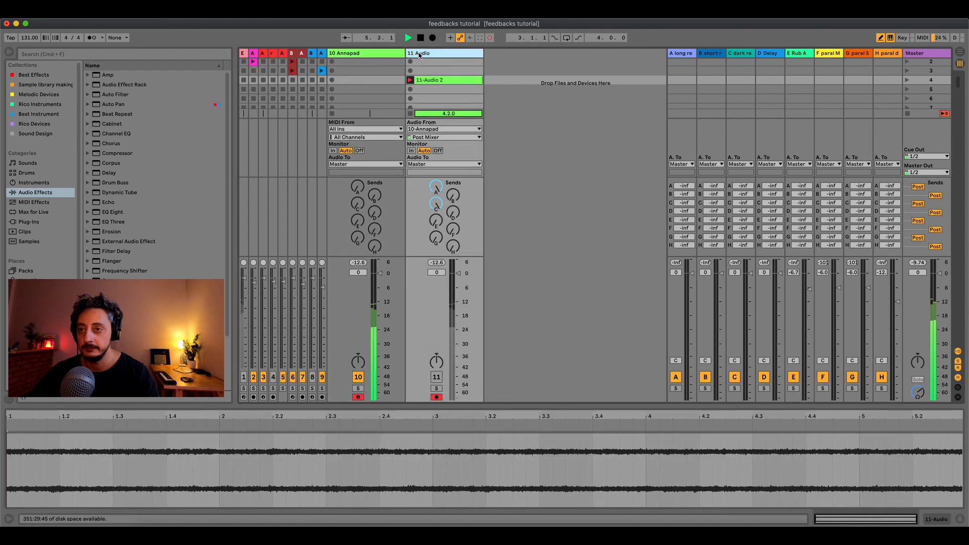
click(425, 83)
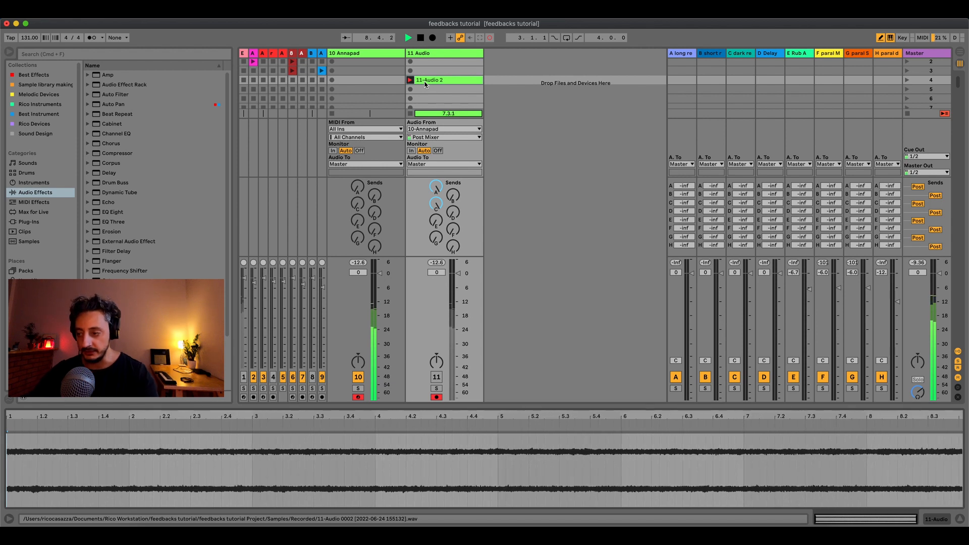
key(space)
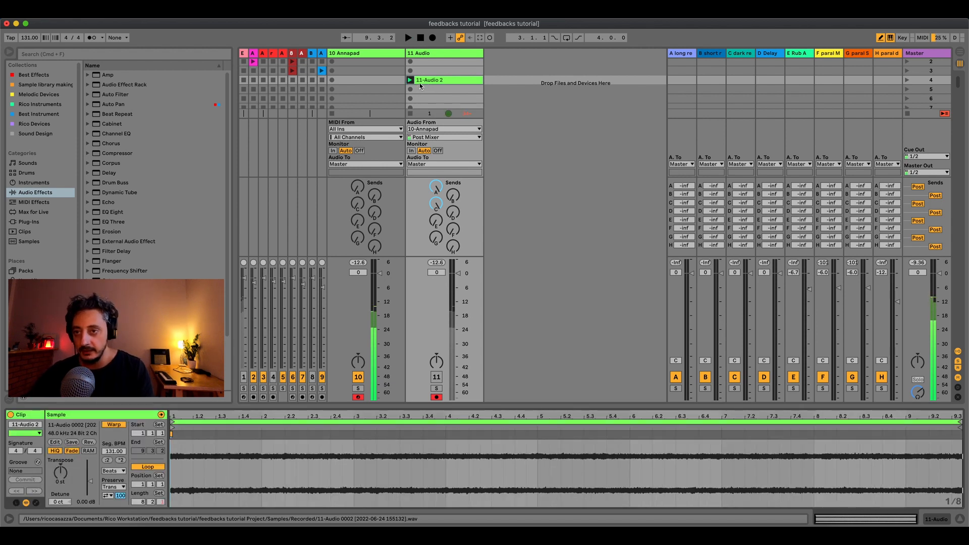
Deactivate the Annapad track, activate the 11 Audio track and play back its newly recorded clip.
click(362, 377)
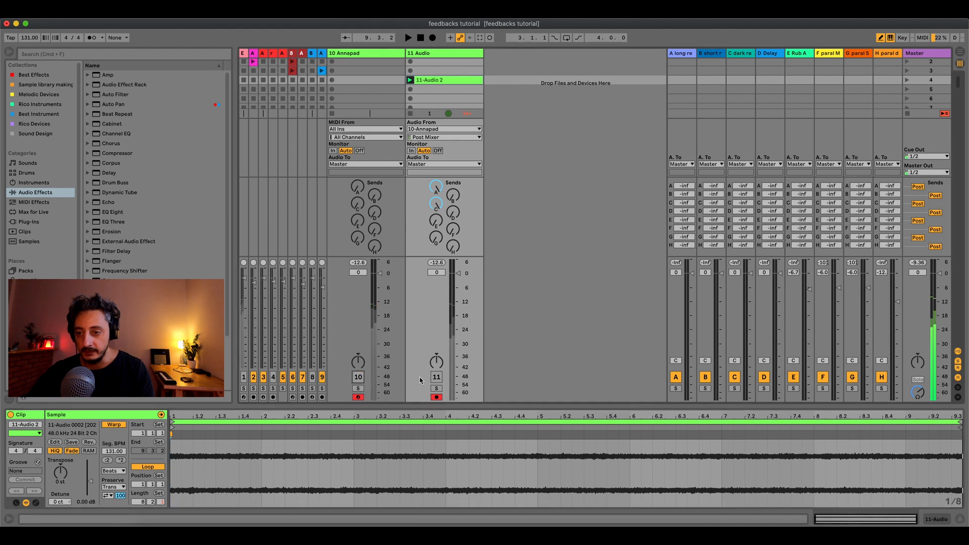
click(437, 377)
click(410, 80)
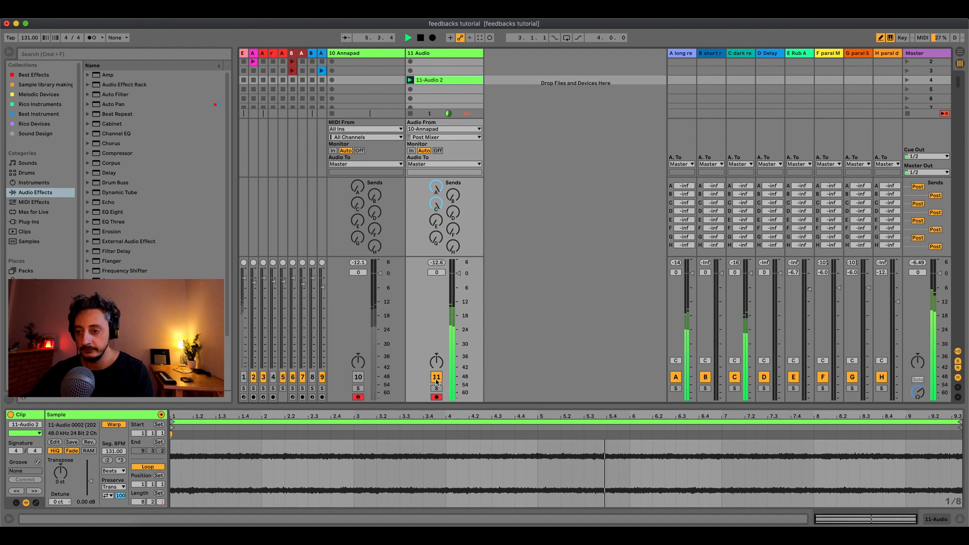
right_click(424, 80)
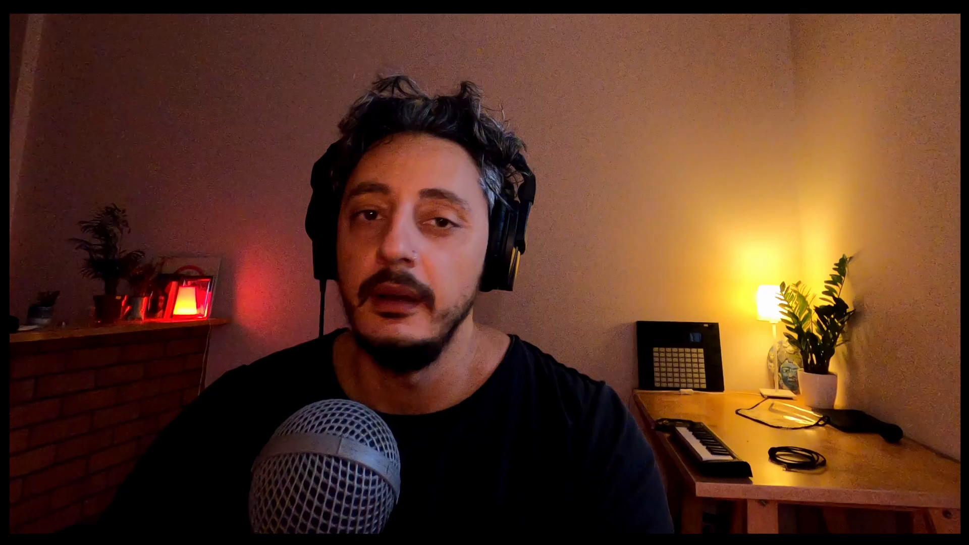